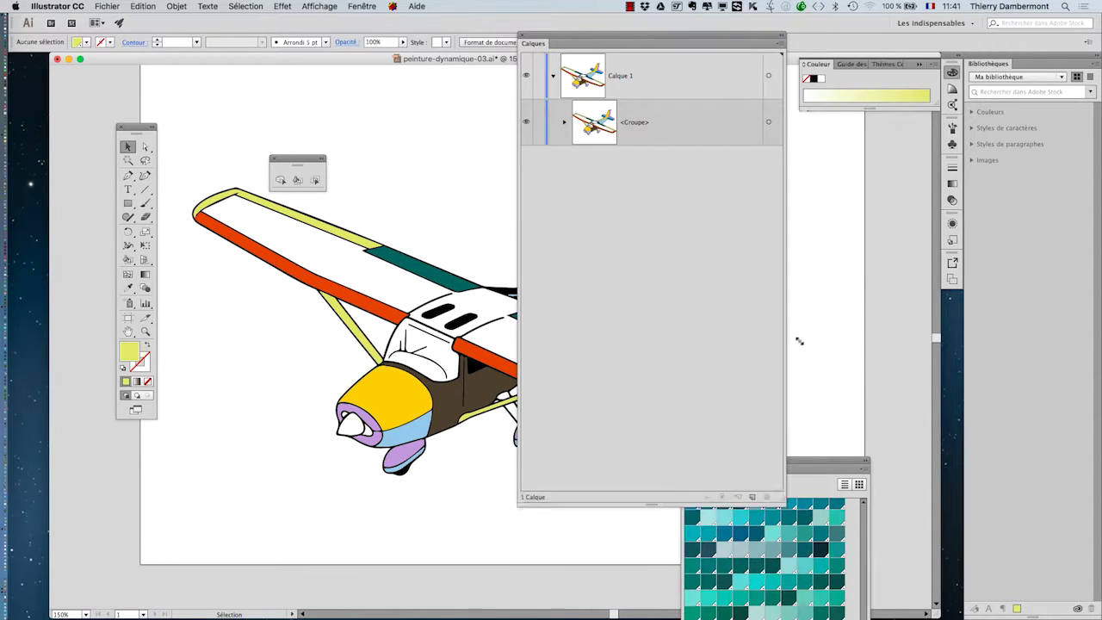
# Shrink the Layers panel to uncover the airplane drawing.
pyautogui.moveTo(799, 341); pyautogui.dragTo(822, 141)
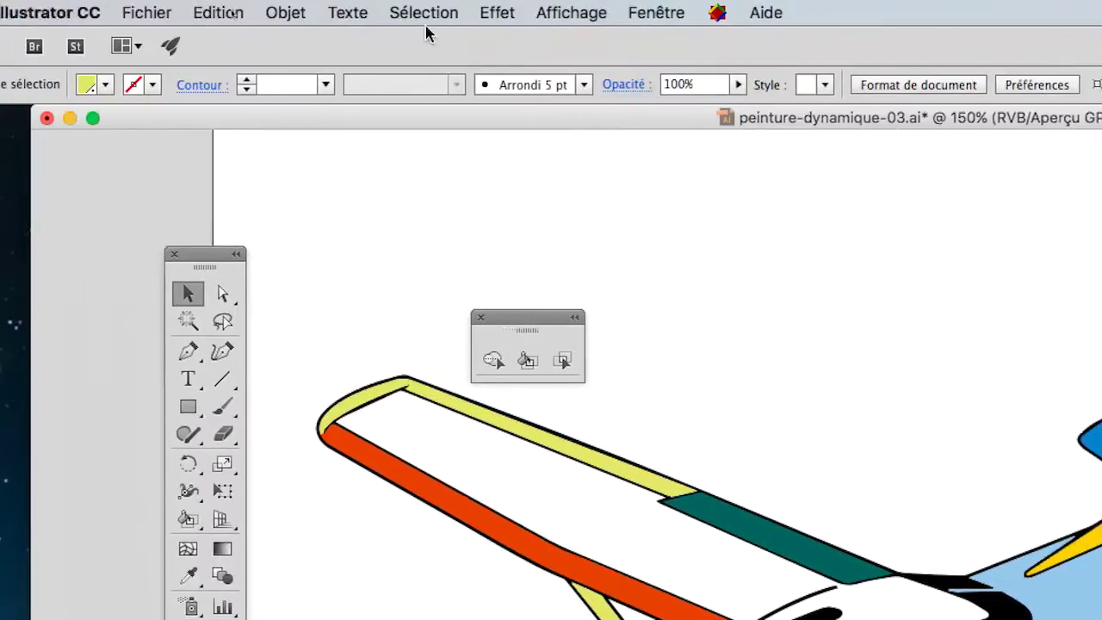
# Review the default Live Paint gap options with nothing selected, leaving the settings unchanged.
pyautogui.click(285, 12)
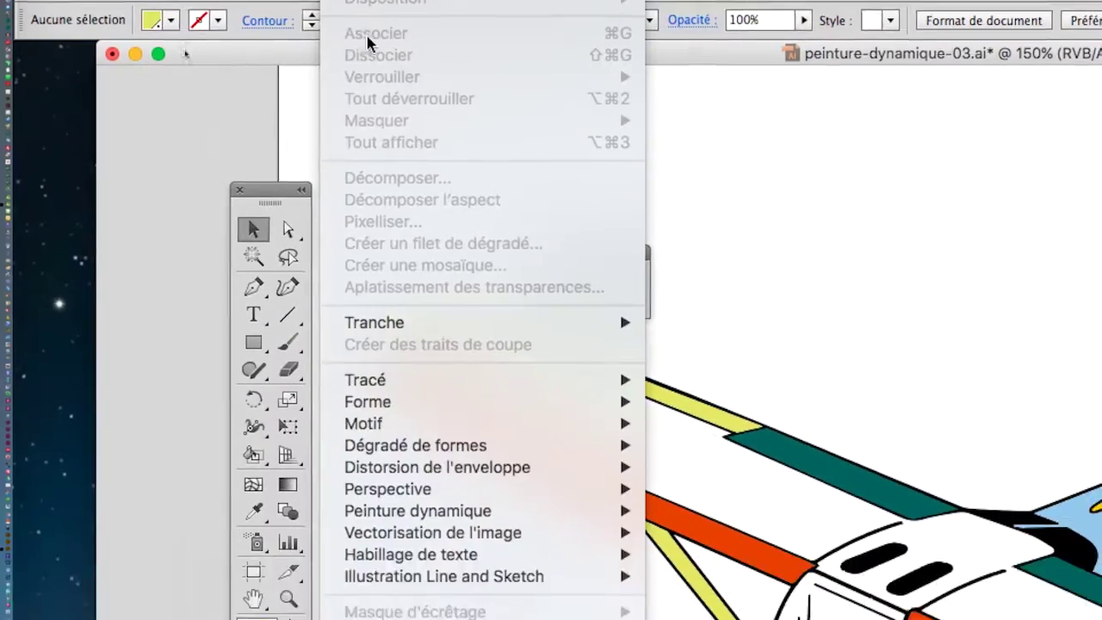
pyautogui.moveTo(323, 522)
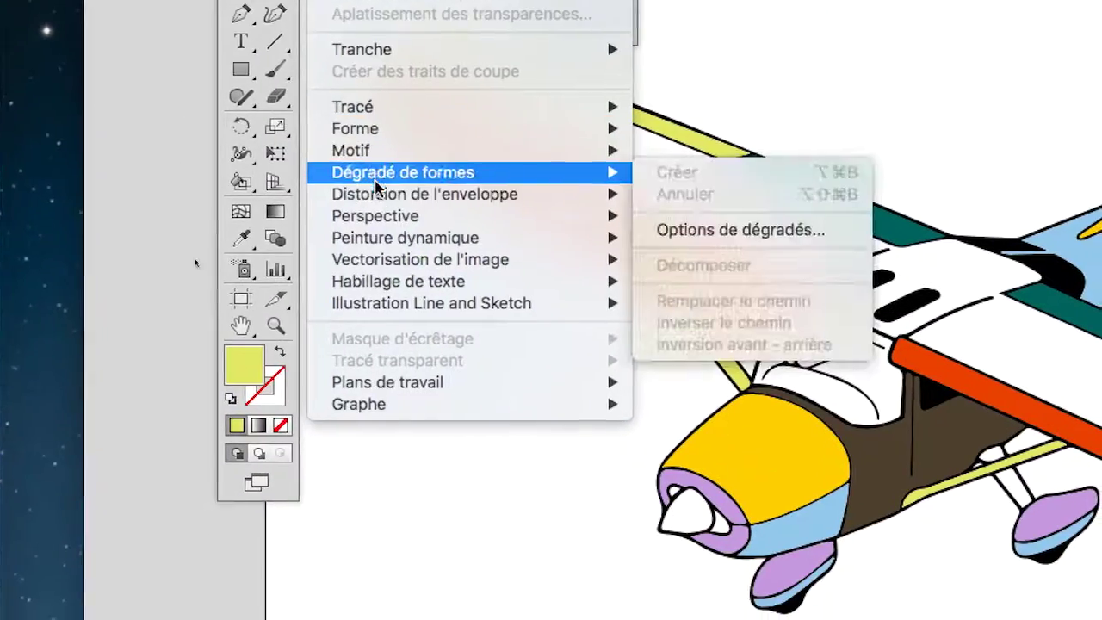
pyautogui.moveTo(415, 238)
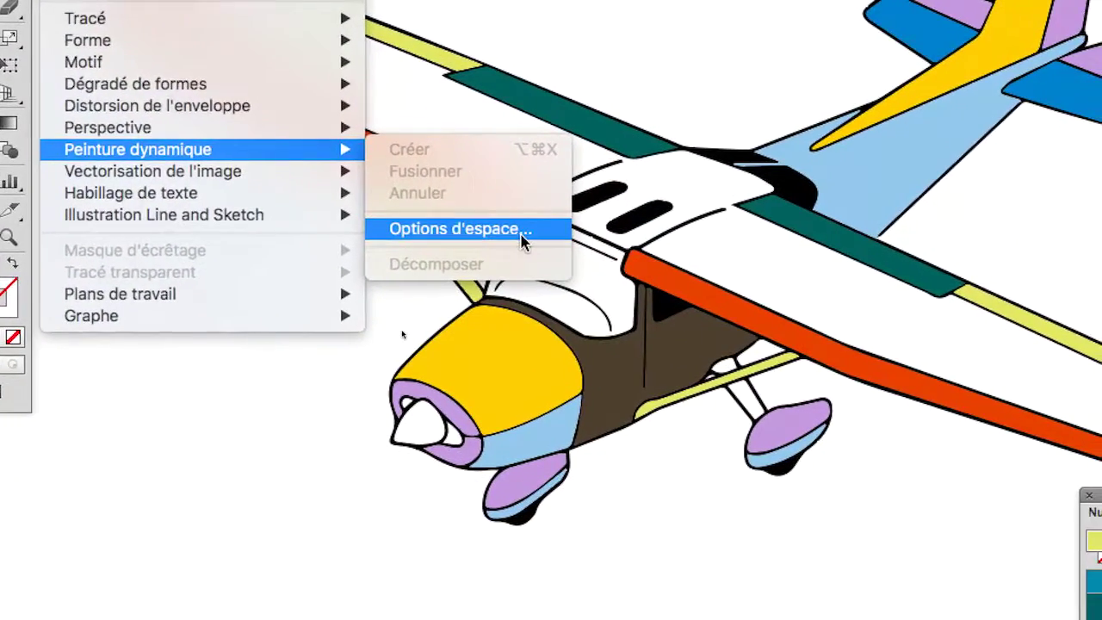
pyautogui.click(521, 236)
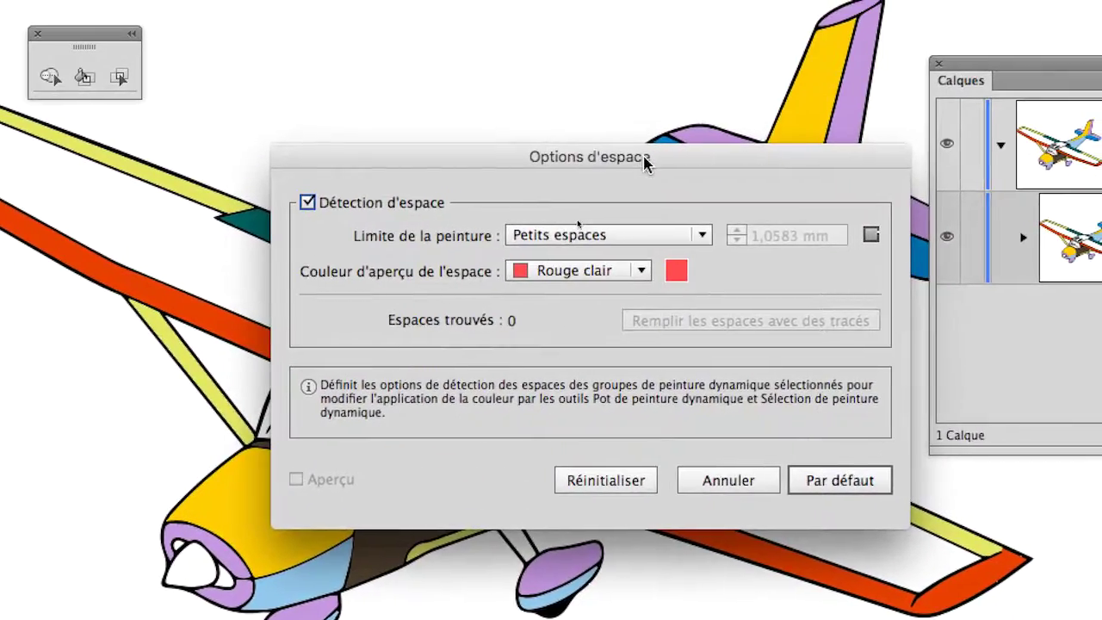
pyautogui.moveTo(663, 94); pyautogui.dragTo(811, 217)
pyautogui.moveTo(698, 209); pyautogui.dragTo(716, 163)
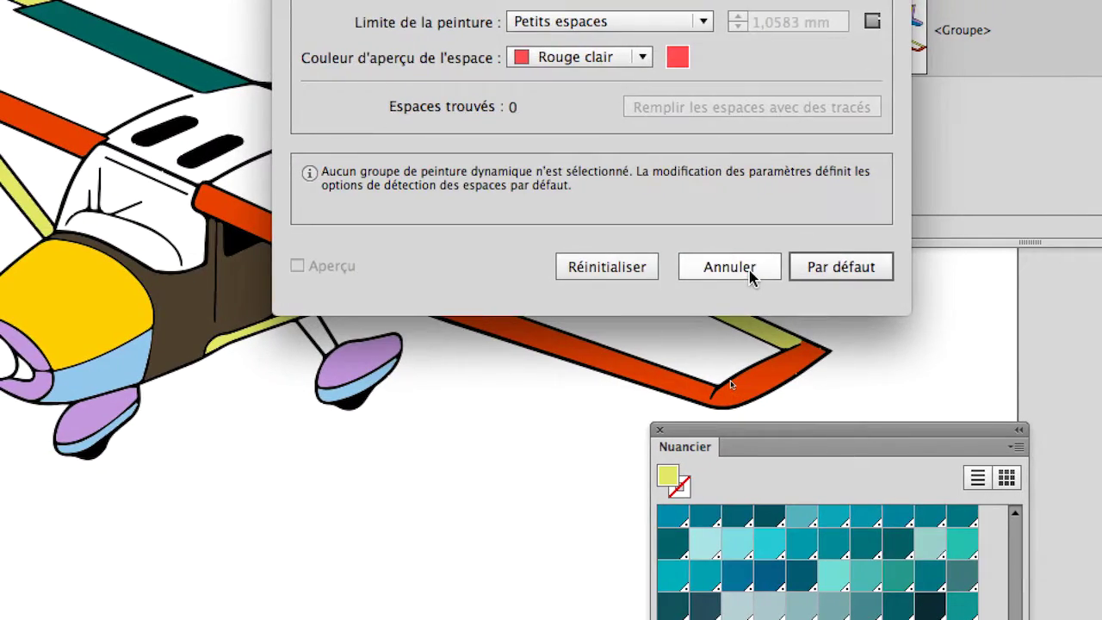
pyautogui.click(730, 267)
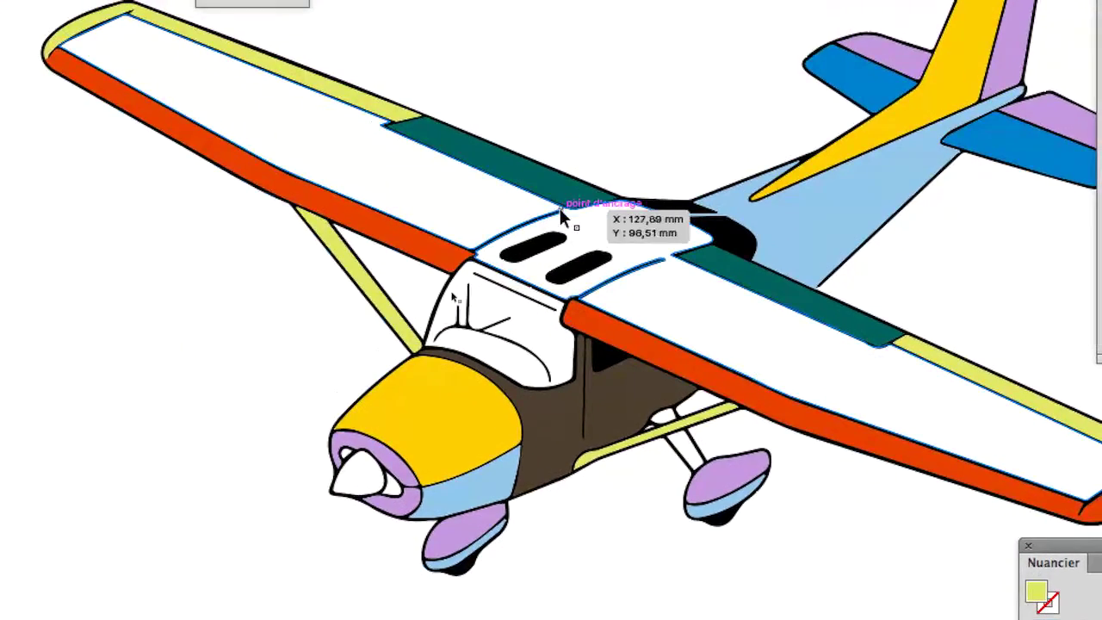
# Select the airplane artwork and inspect the contents of its group in the layer list, leaving the group collapsed.
pyautogui.click(560, 209)
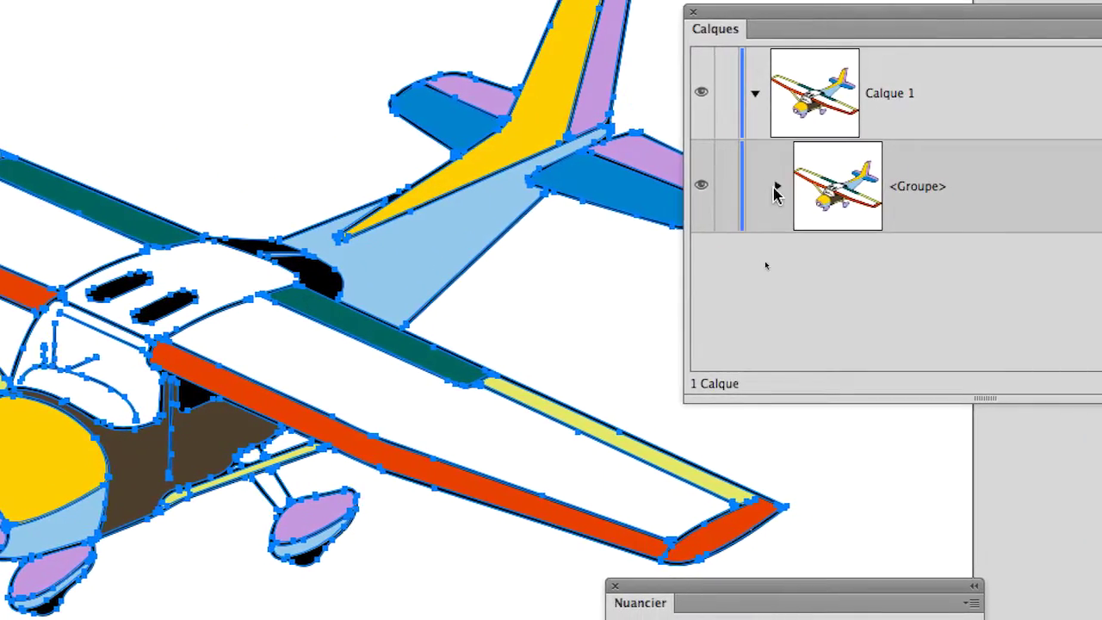
pyautogui.click(460, 184)
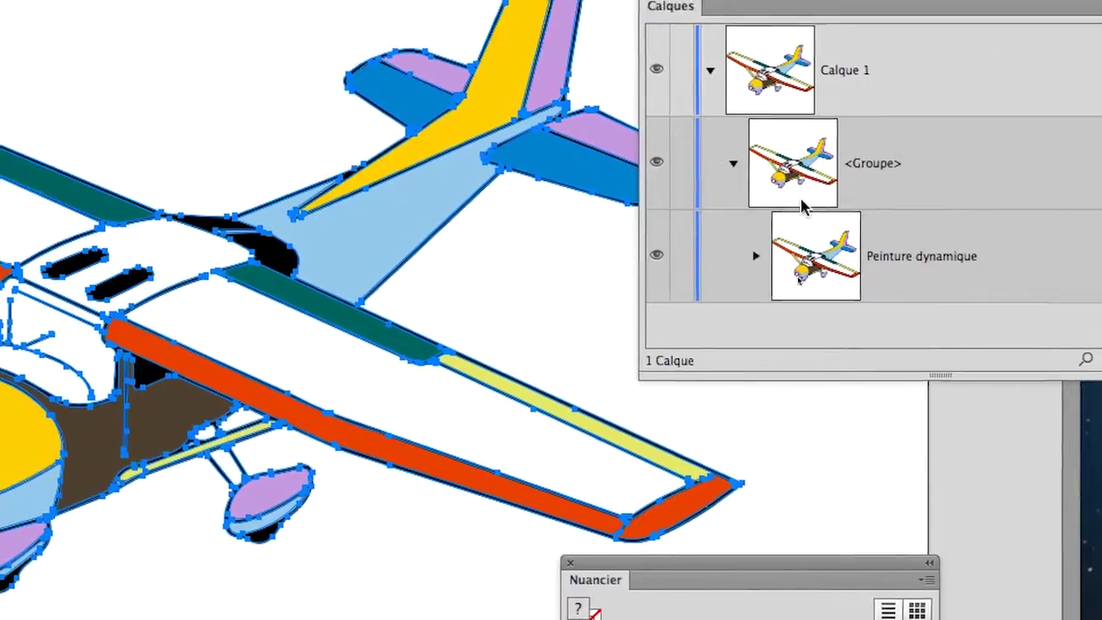
pyautogui.click(733, 163)
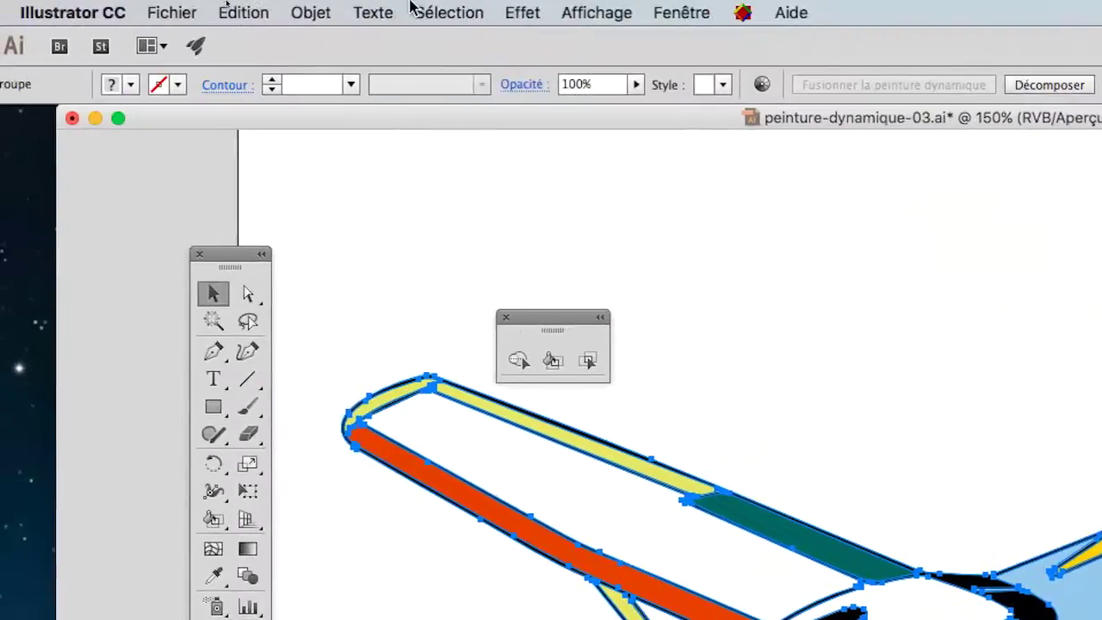
# Review the gap options of the selected Live Paint group and close them without applying changes.
pyautogui.click(312, 12)
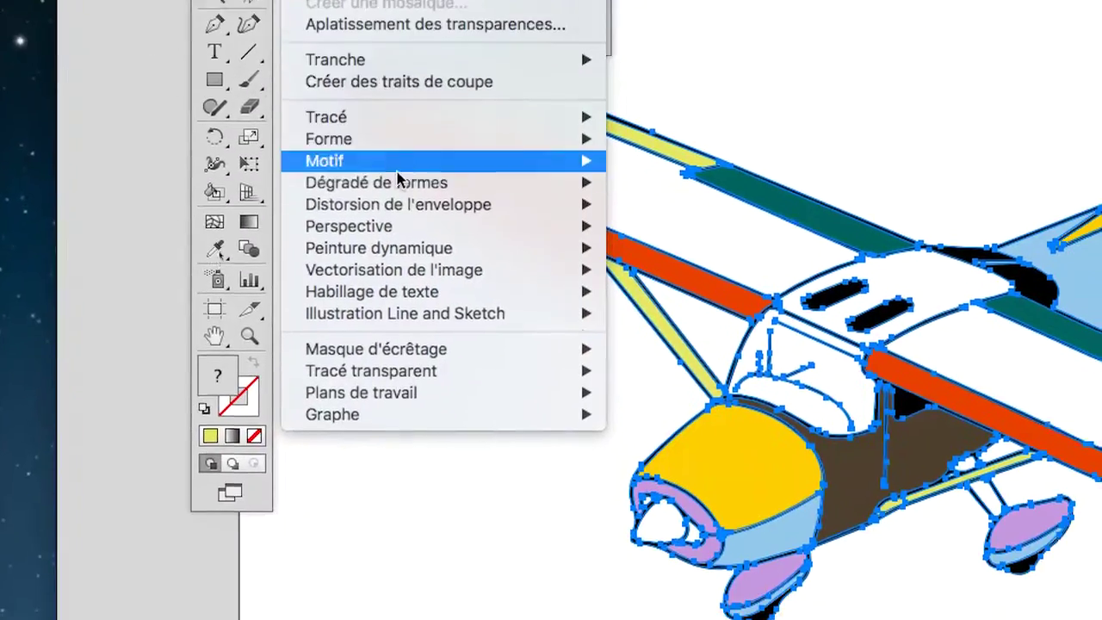
pyautogui.moveTo(397, 248)
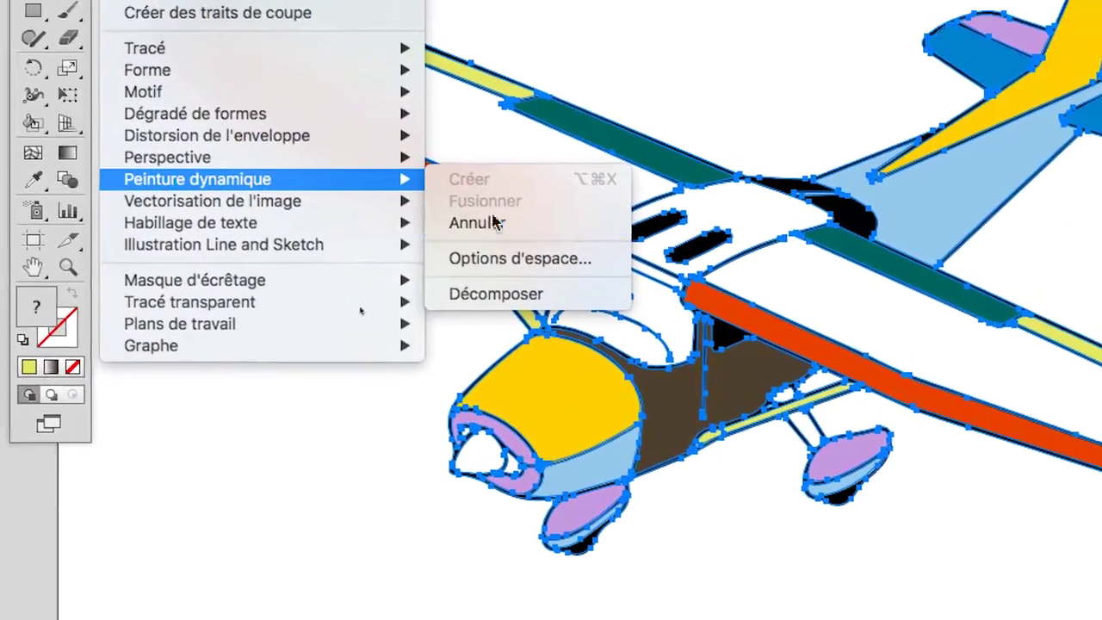
pyautogui.click(534, 258)
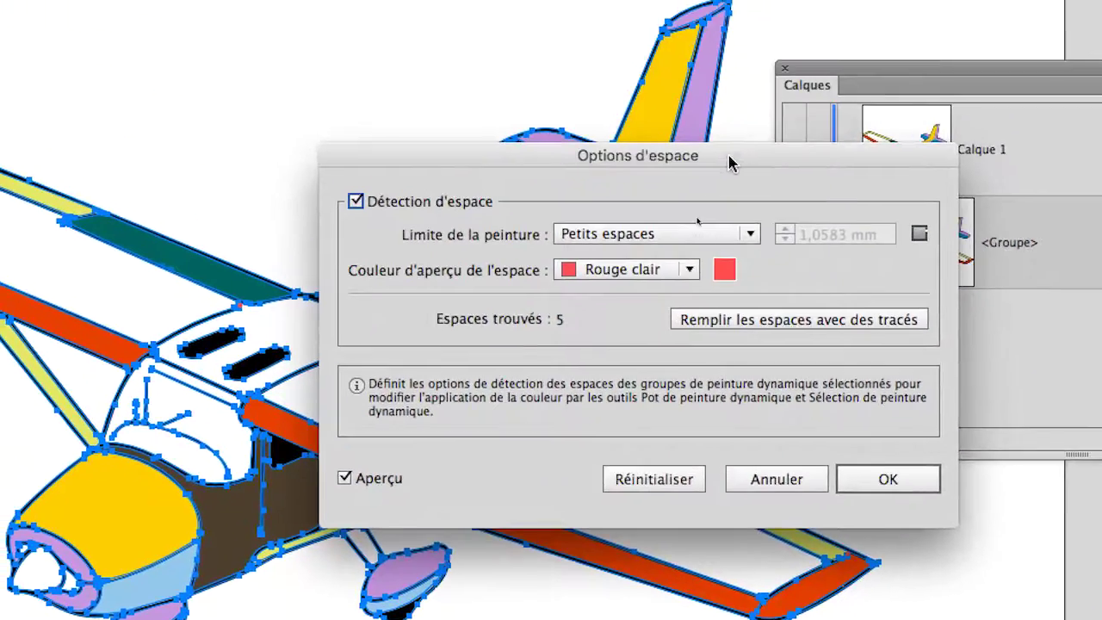
pyautogui.moveTo(732, 162); pyautogui.dragTo(679, 238)
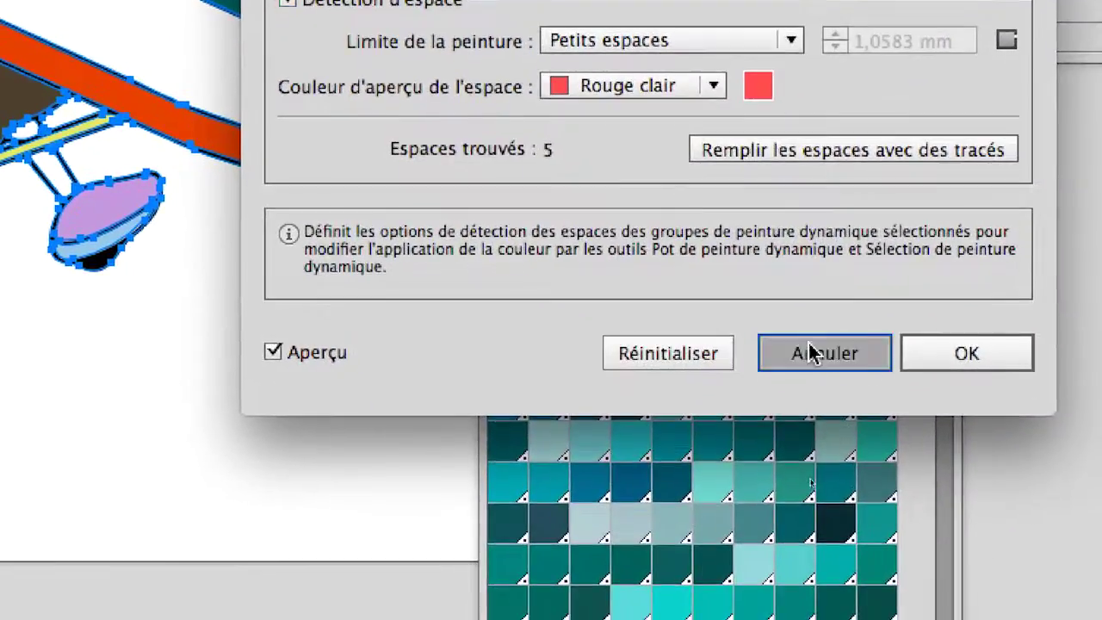
pyautogui.click(879, 565)
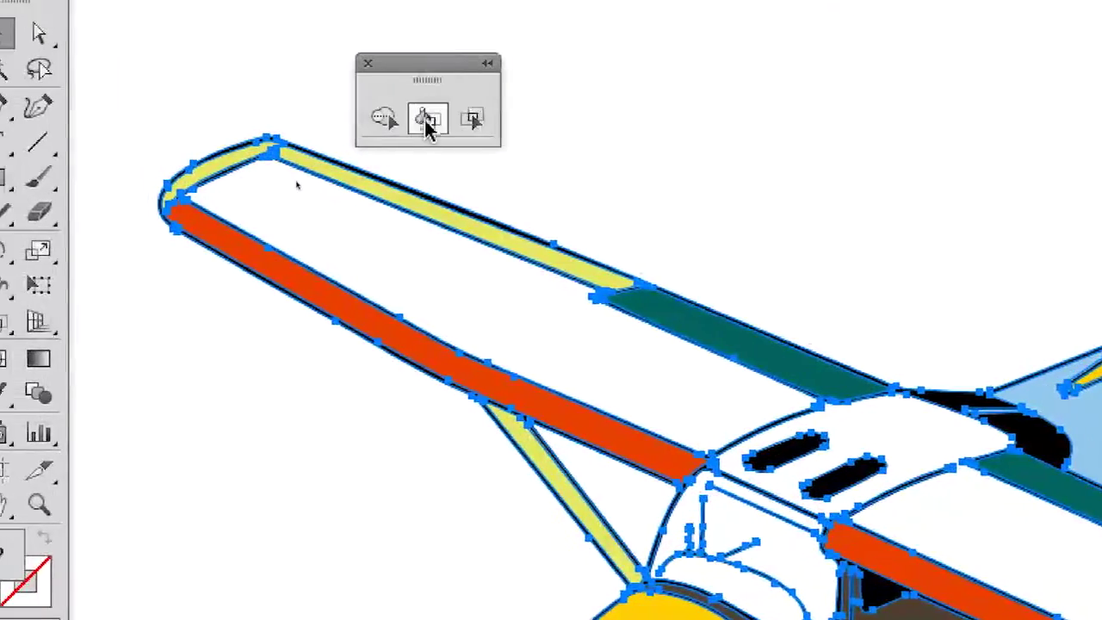
# Activate the Live Paint Bucket and inspect the gap between the cabin roof outline and the wing's dark green section.
pyautogui.click(428, 120)
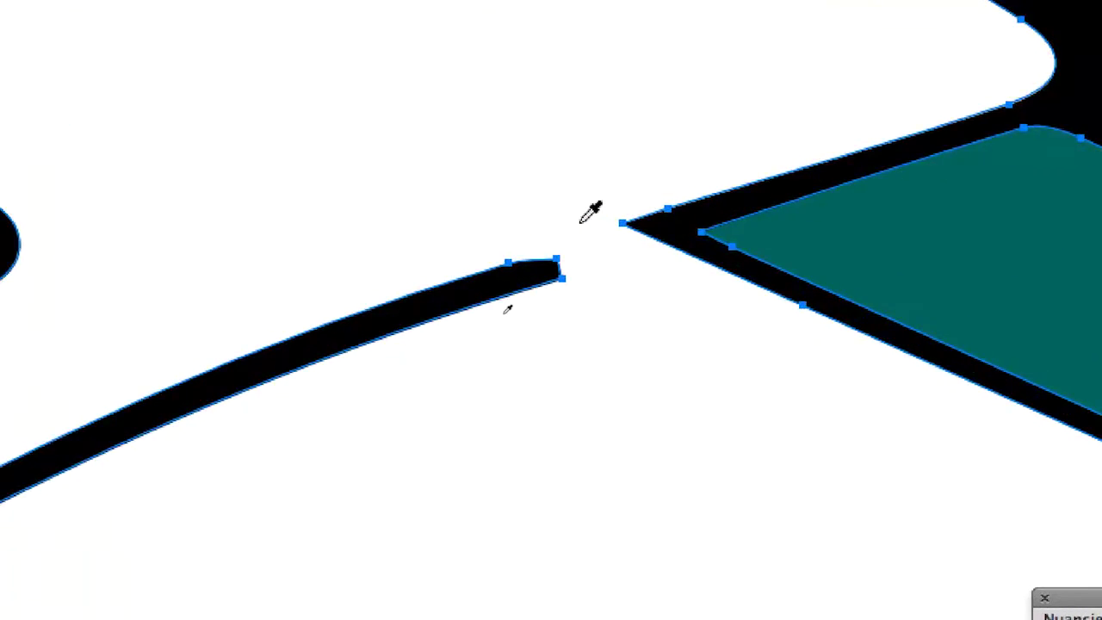
pyautogui.scroll(-5, 591, 213)
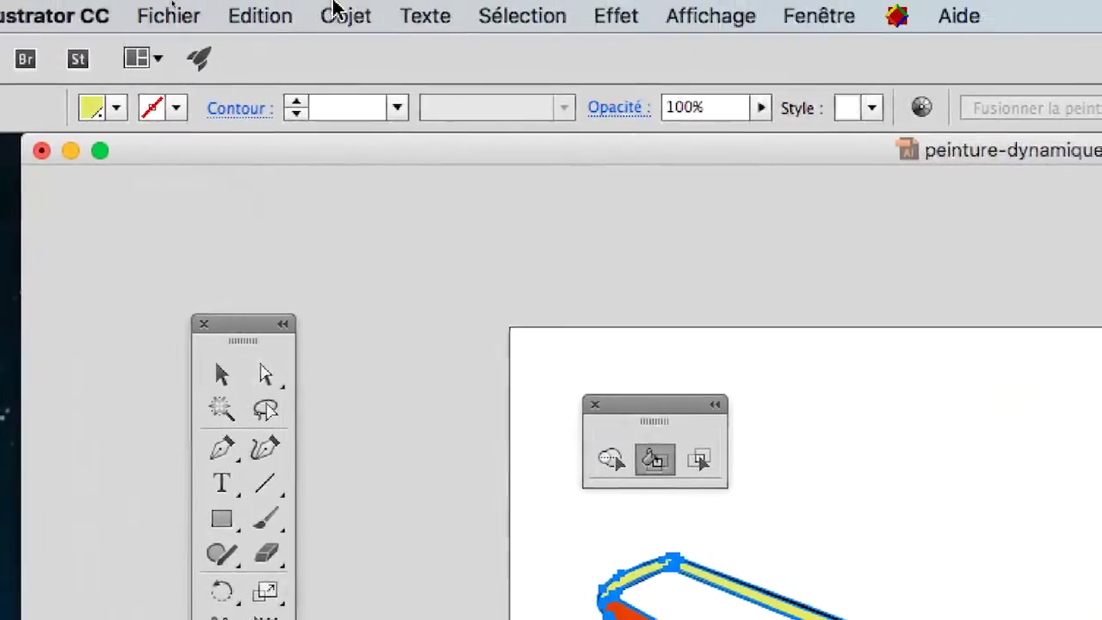
# Open the selected Live Paint group's gap options and set the paint limit to Grands espaces.
pyautogui.click(328, 9)
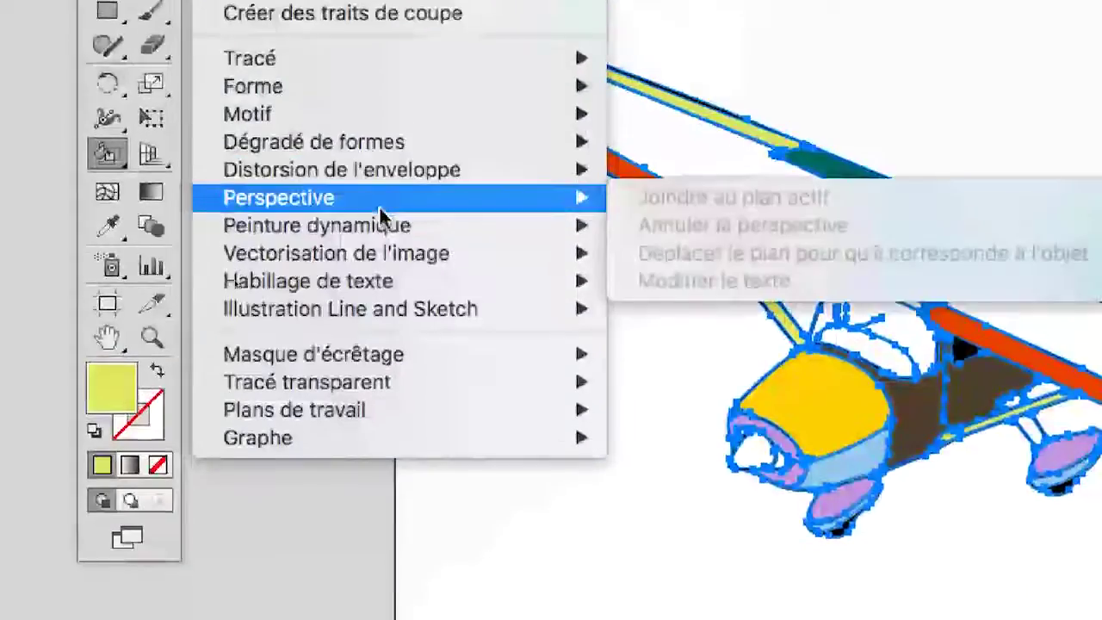
pyautogui.moveTo(404, 320)
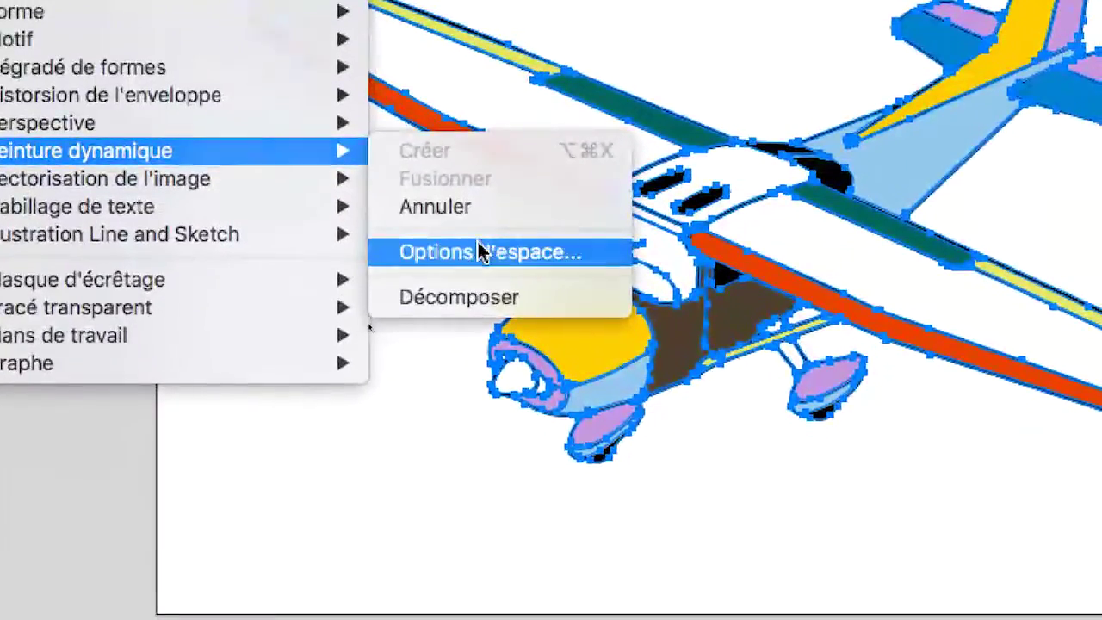
pyautogui.click(482, 251)
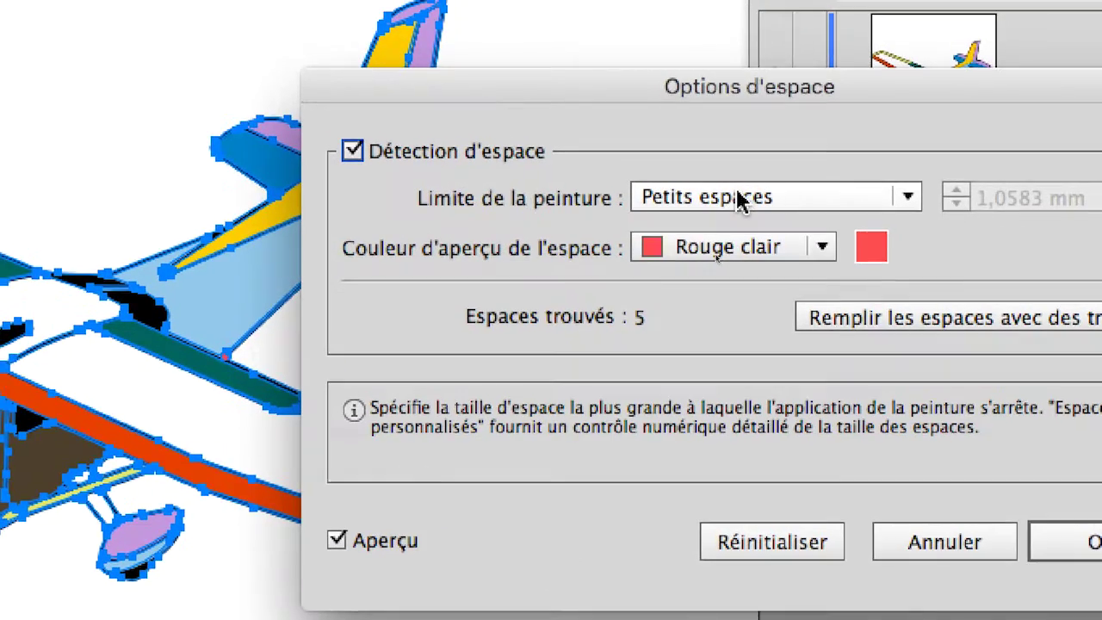
pyautogui.click(739, 196)
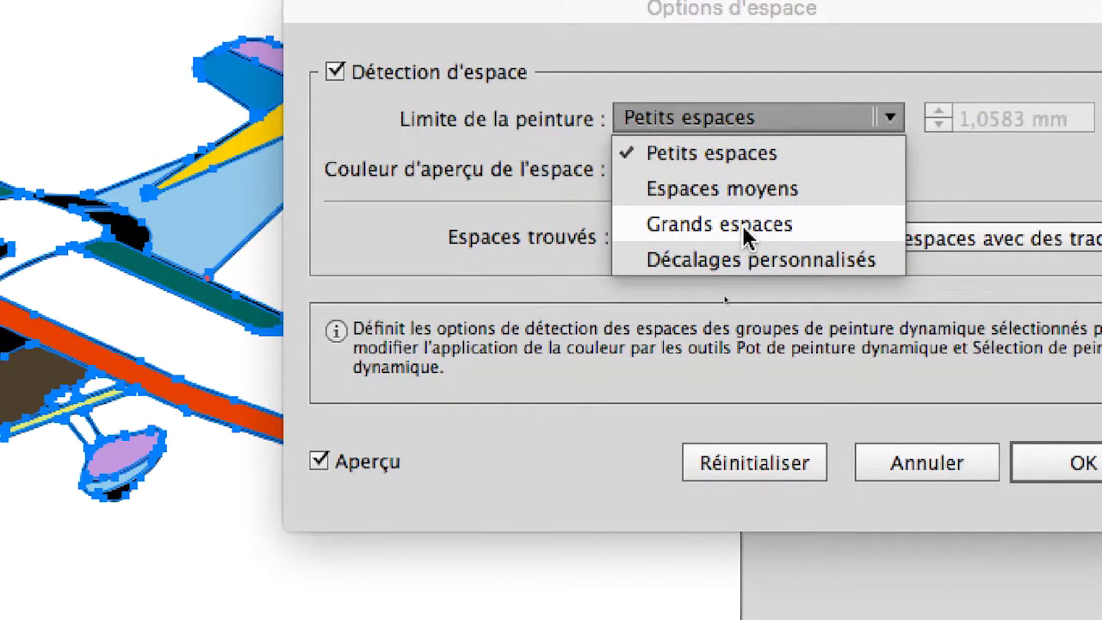
pyautogui.click(743, 224)
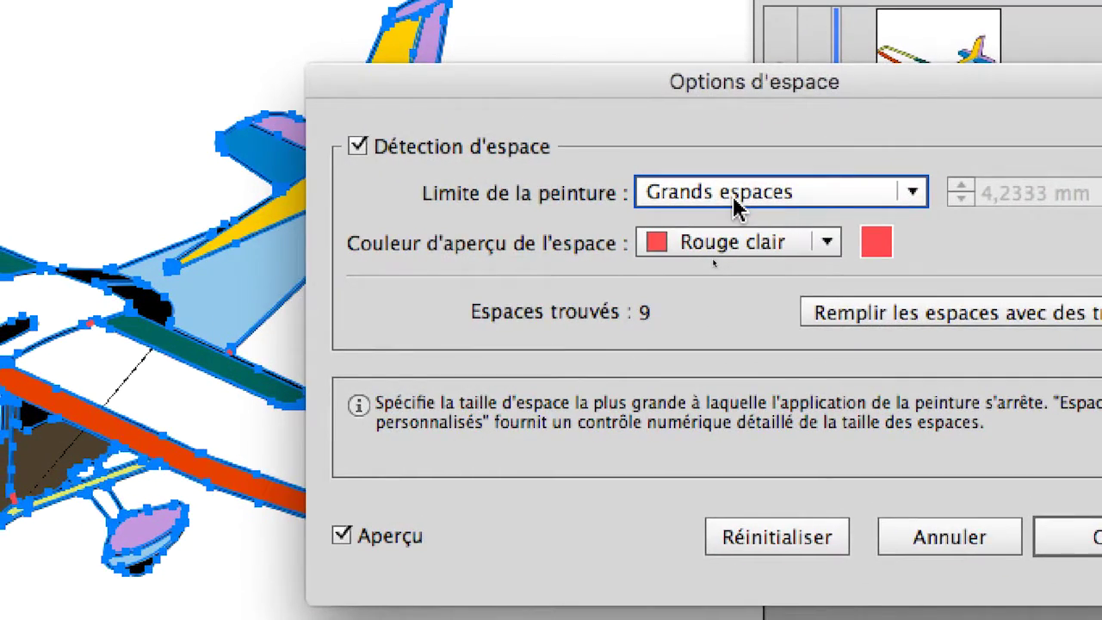
# Compare the gap preview by switching the paint limit to Petits espaces and back to Grands espaces.
pyautogui.click(734, 205)
pyautogui.click(746, 231)
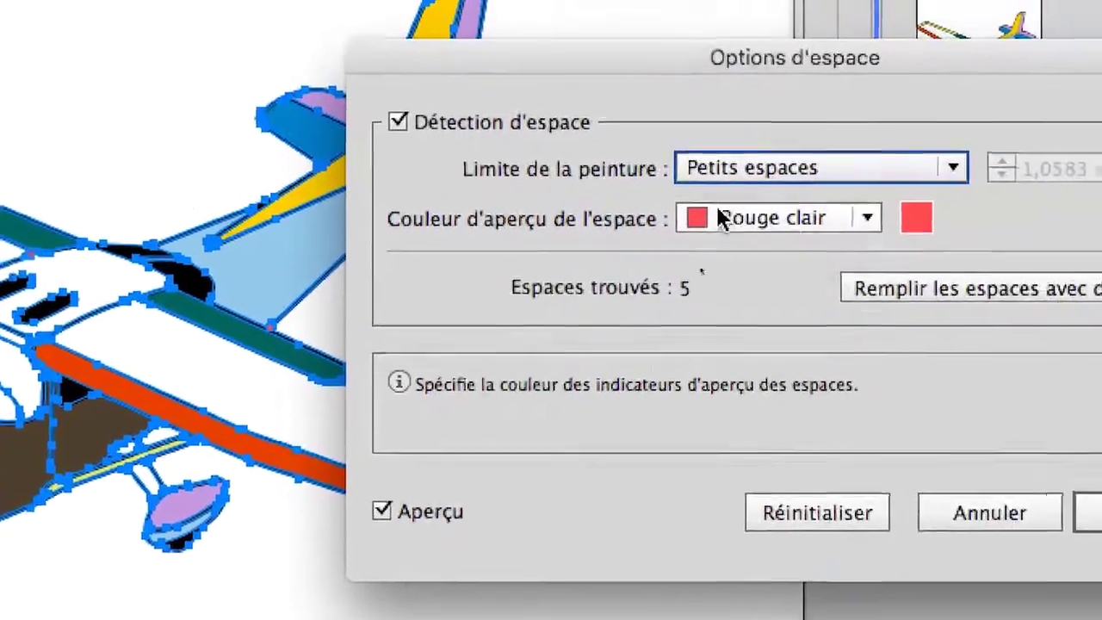
pyautogui.click(724, 172)
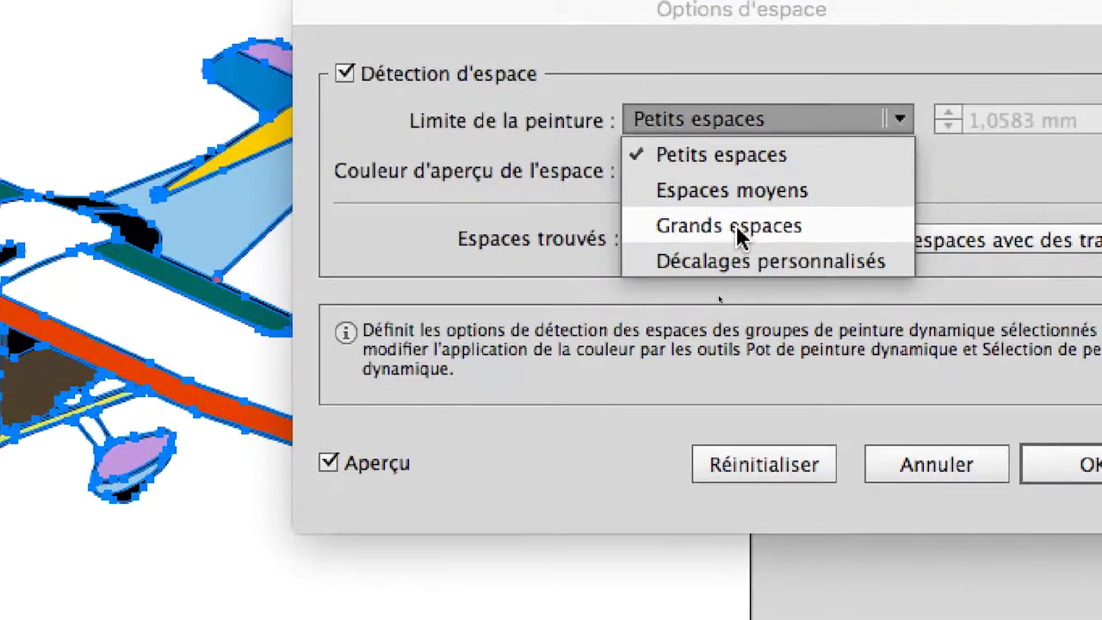
pyautogui.click(738, 230)
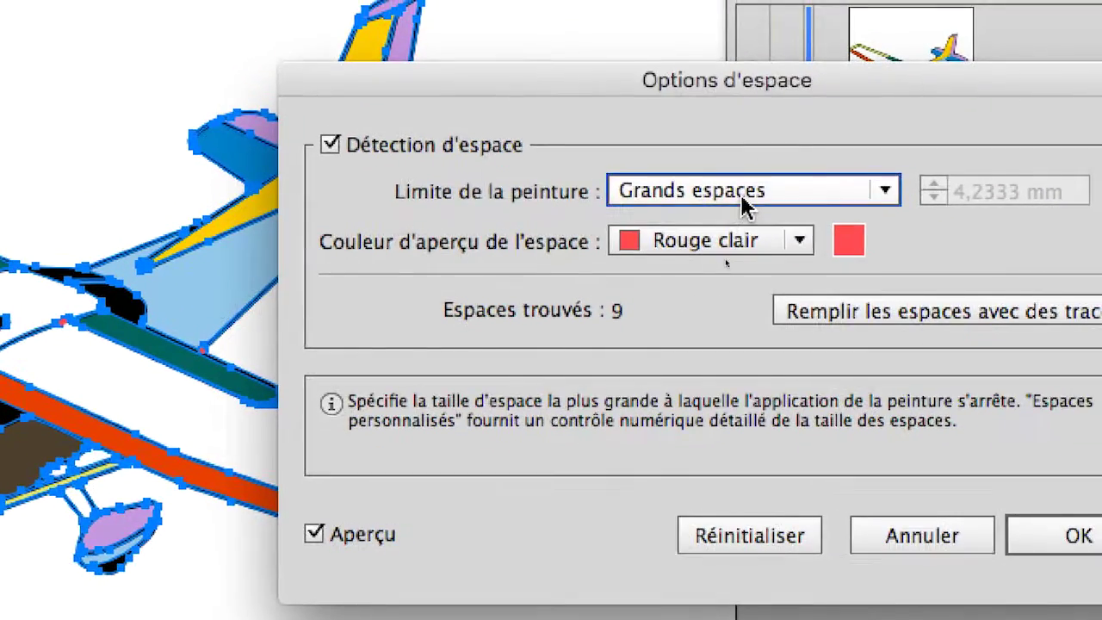
# Try the paint limits Décalages personnalisés, Espaces moyens and Petits espaces to compare their gap previews.
pyautogui.click(757, 122)
pyautogui.click(746, 334)
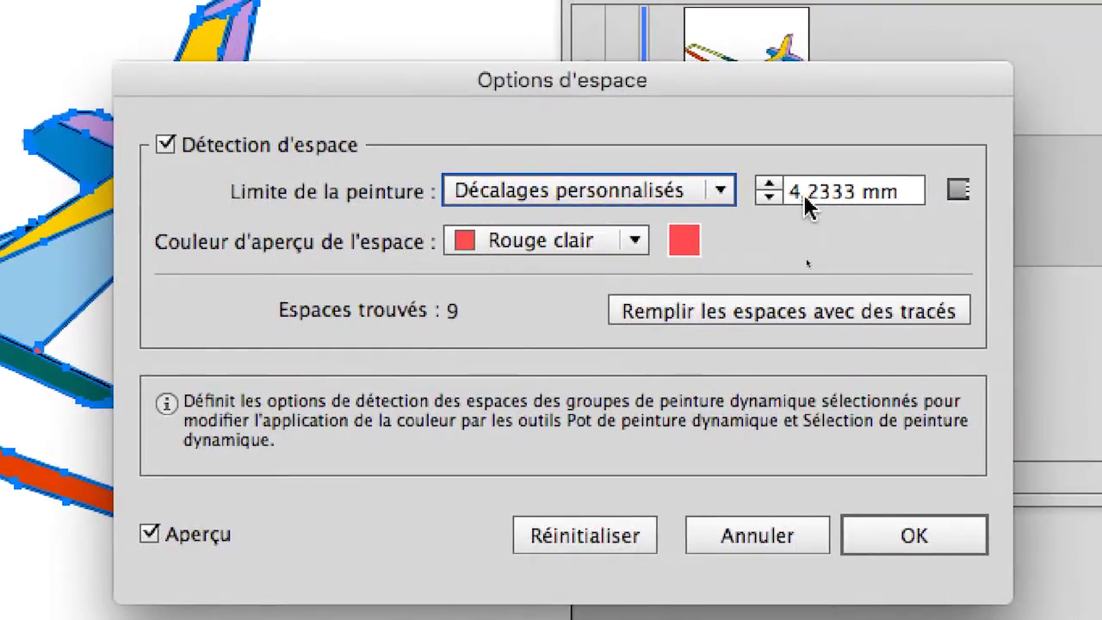
pyautogui.click(666, 193)
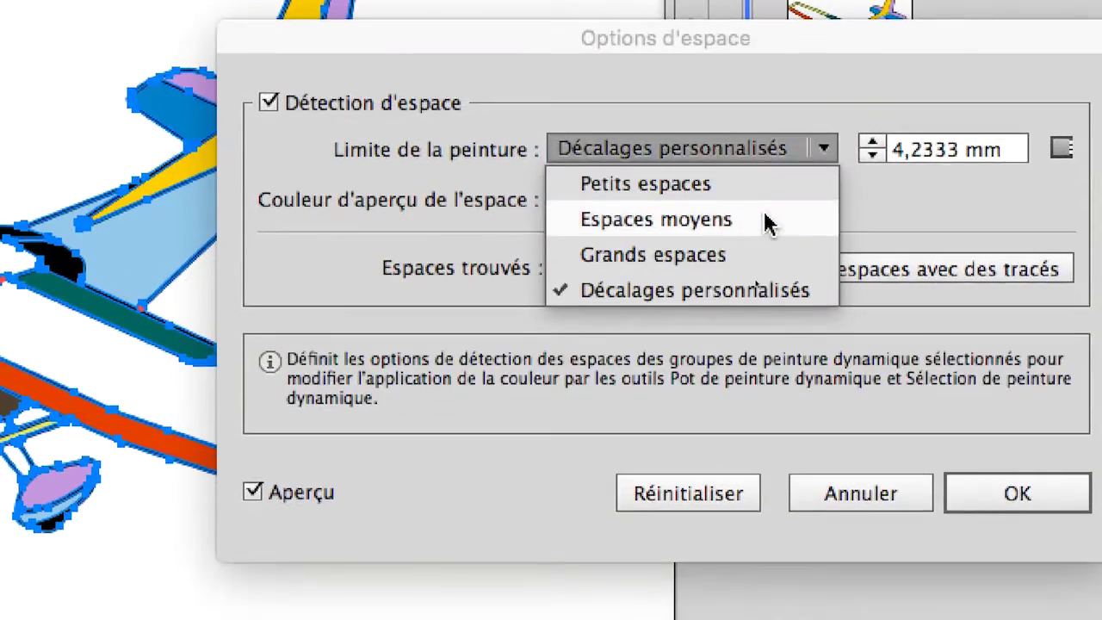
pyautogui.click(756, 266)
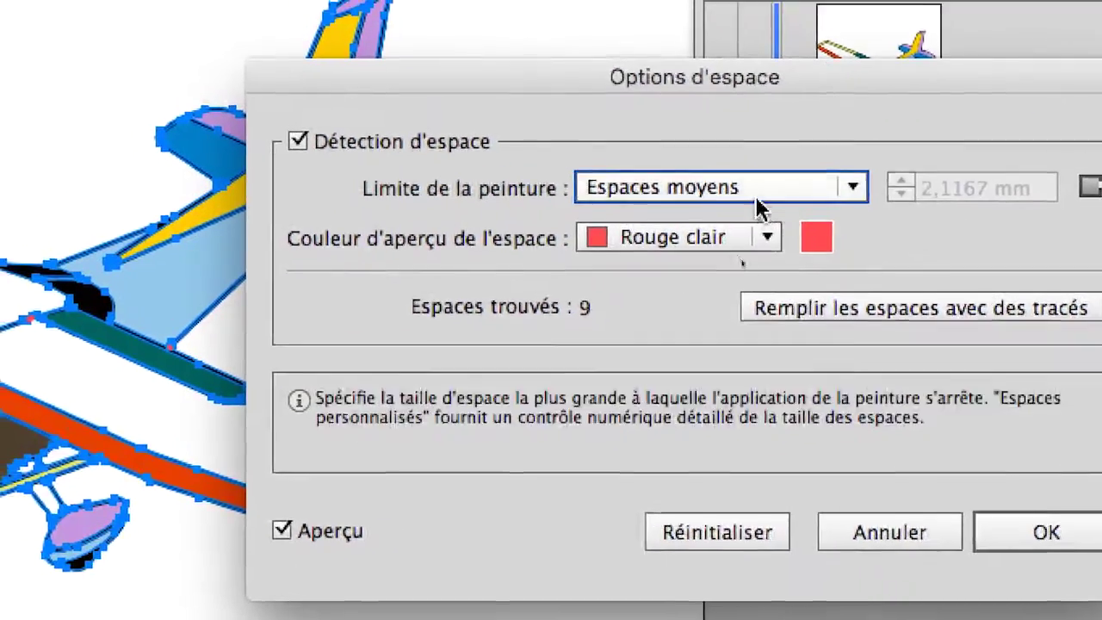
pyautogui.click(631, 198)
pyautogui.click(761, 213)
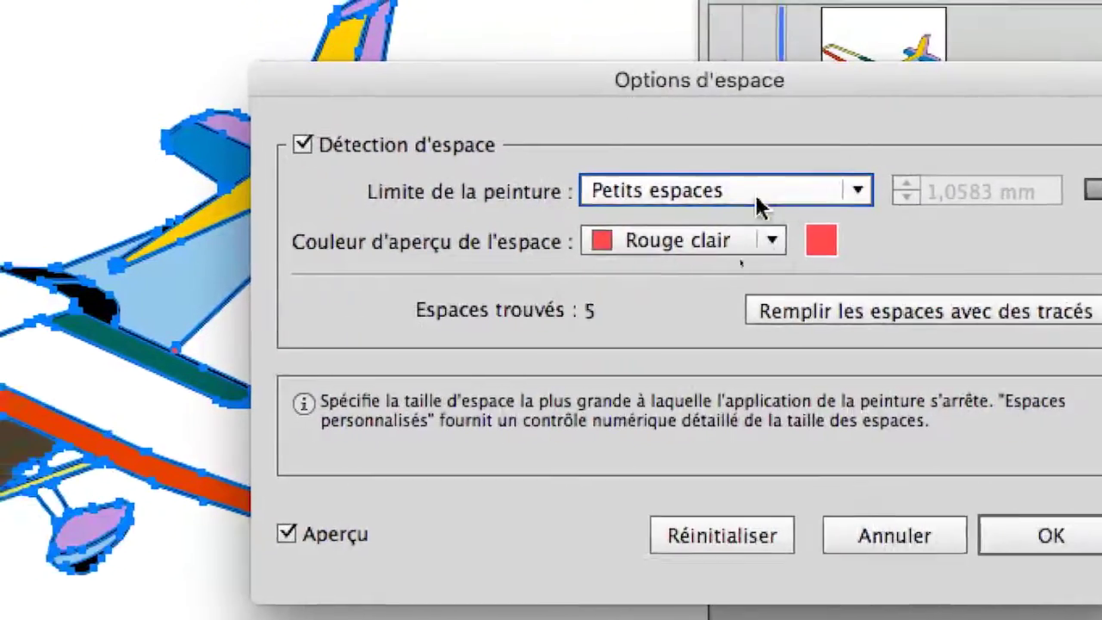
# Set the paint limit to Grands espaces and apply the gap options to the Live Paint group.
pyautogui.click(761, 207)
pyautogui.click(750, 293)
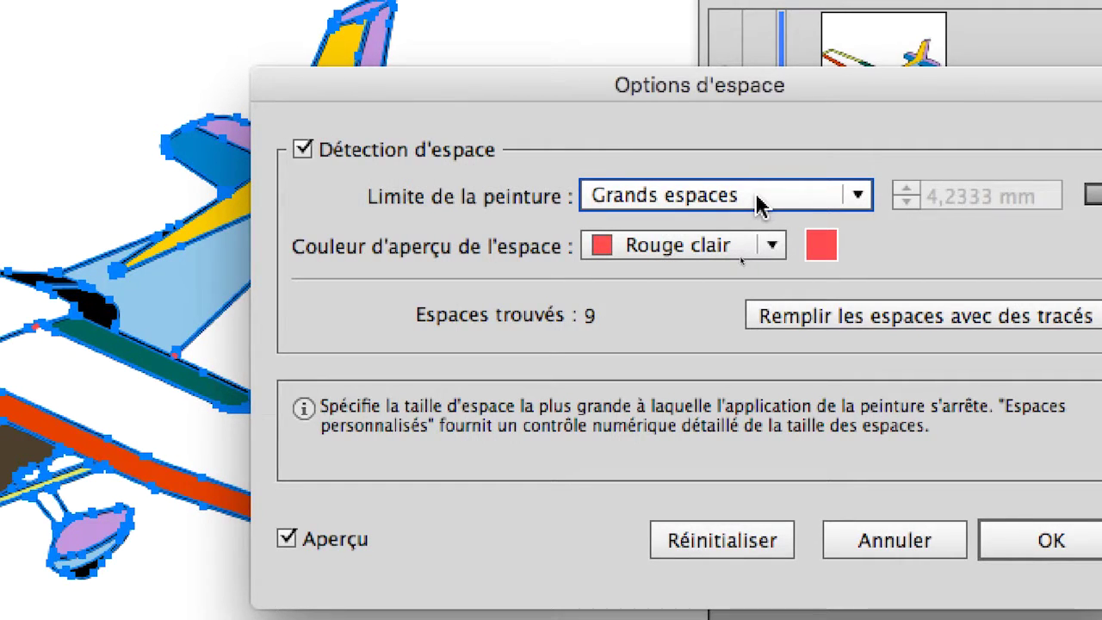
pyautogui.click(760, 205)
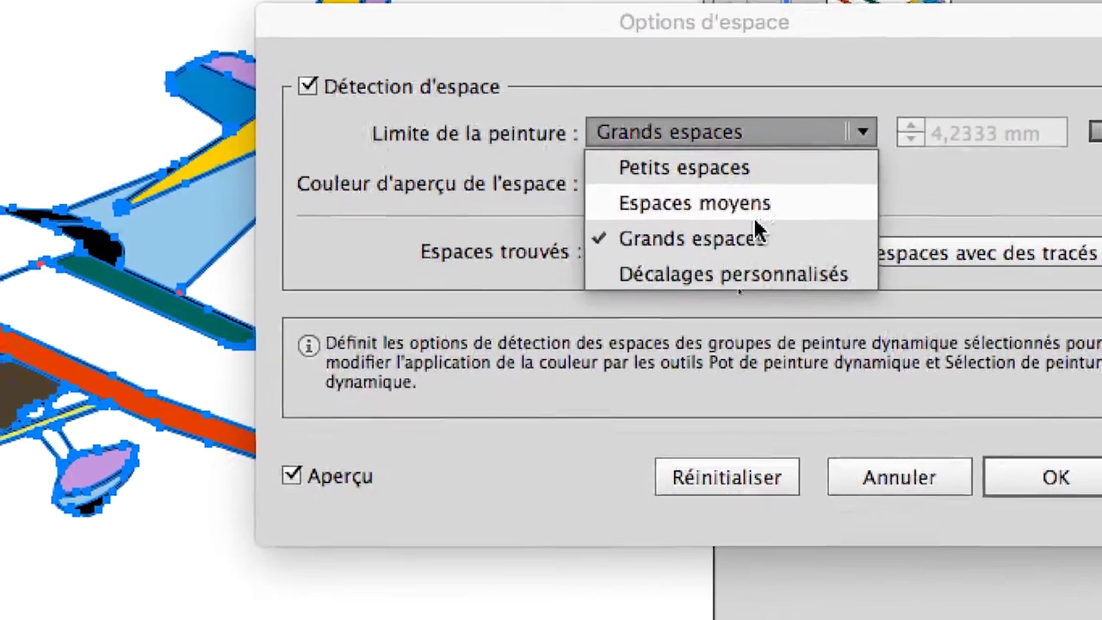
pyautogui.click(762, 304)
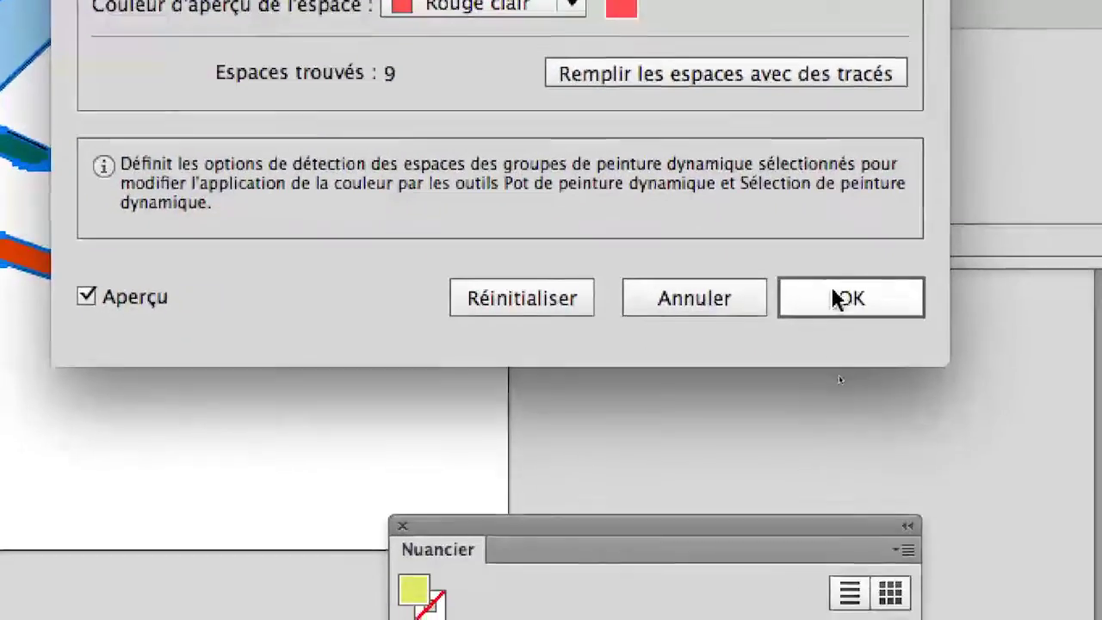
pyautogui.click(1026, 550)
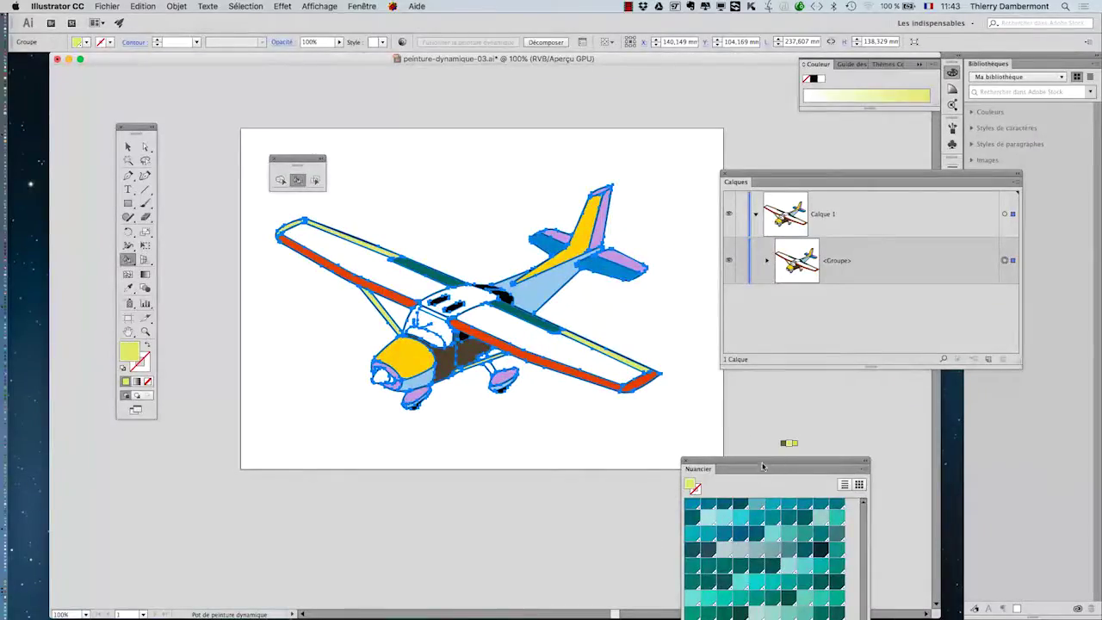
# Move the Swatches panel up beside the airplane and fill the cabin roof with a green swatch.
pyautogui.moveTo(762, 466); pyautogui.dragTo(752, 85)
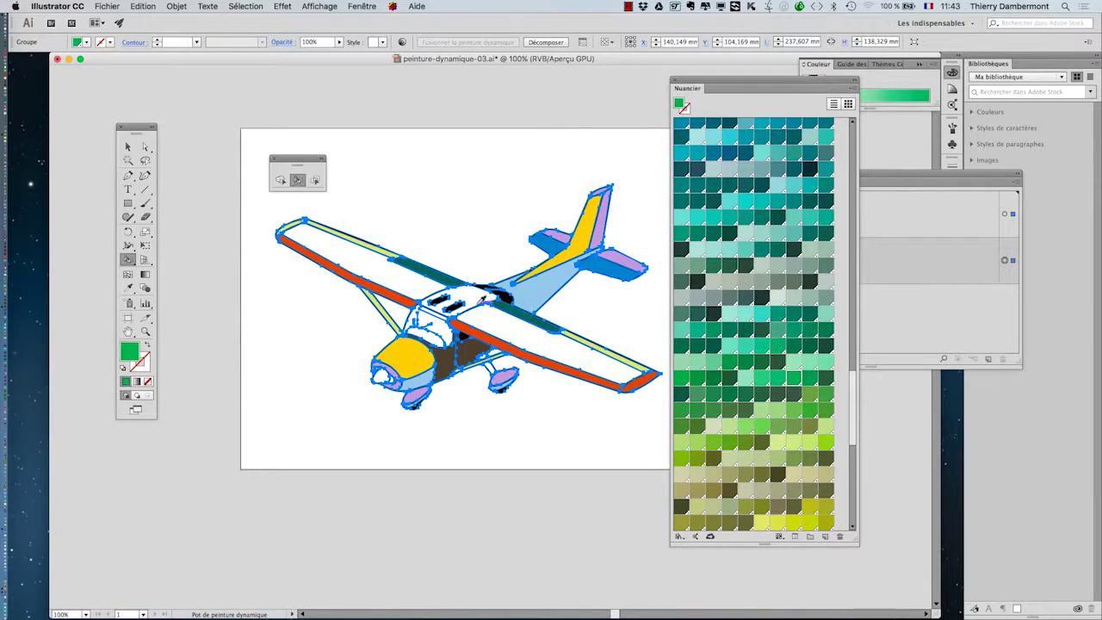
pyautogui.scroll(2, 483, 297)
pyautogui.scroll(-10, 739, 435)
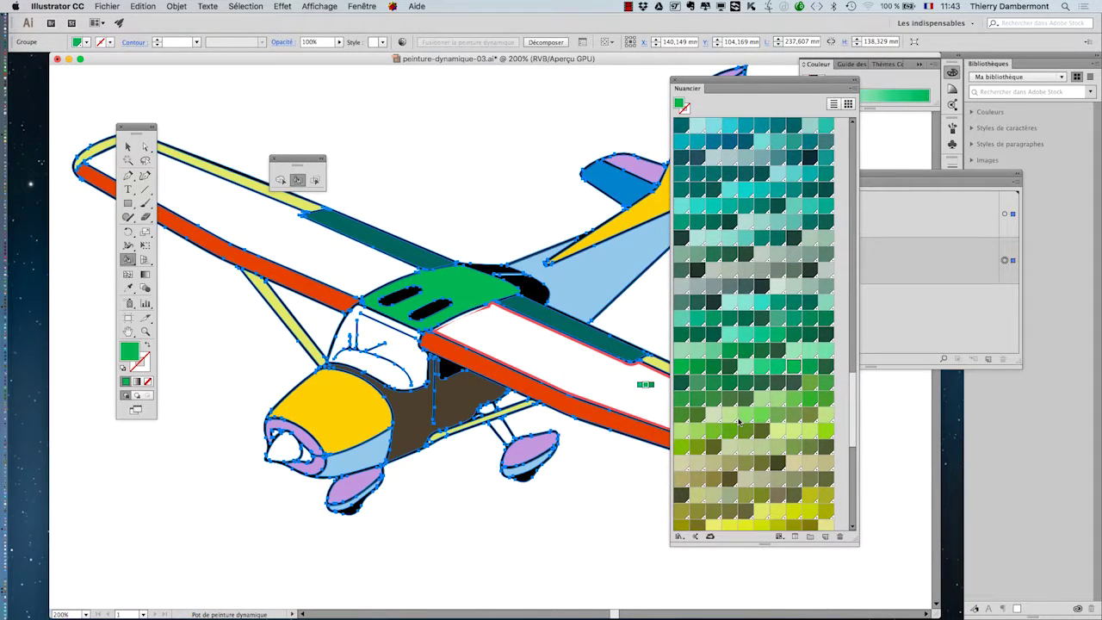
# Fill the main surface of both wings and the propeller cone with a light green swatch.
pyautogui.scroll(5, 766, 256)
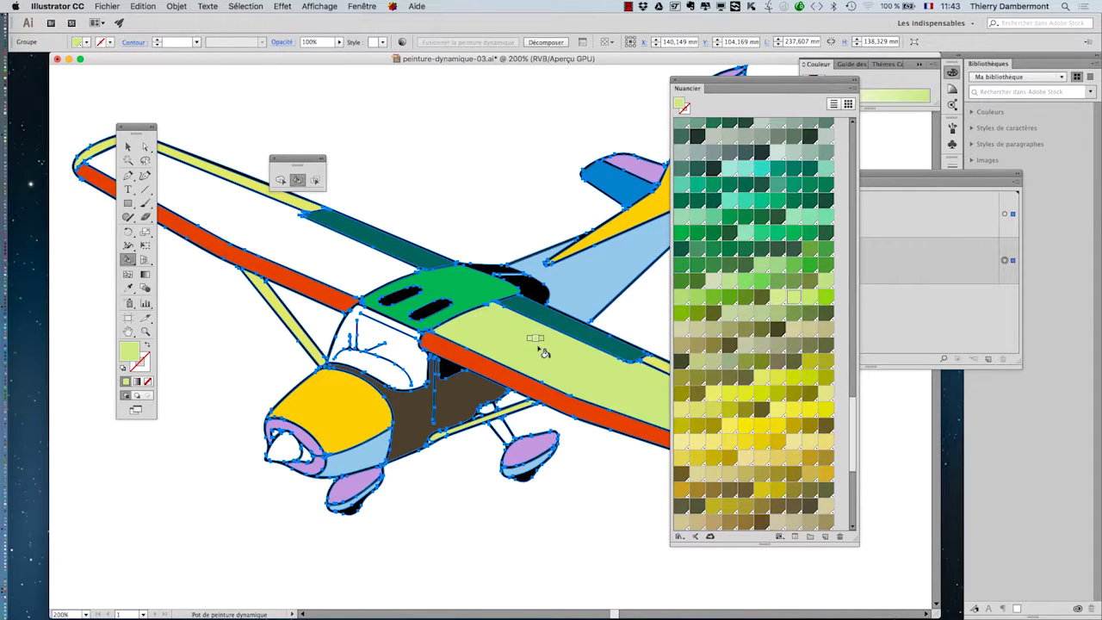
pyautogui.scroll(-2, 520, 435)
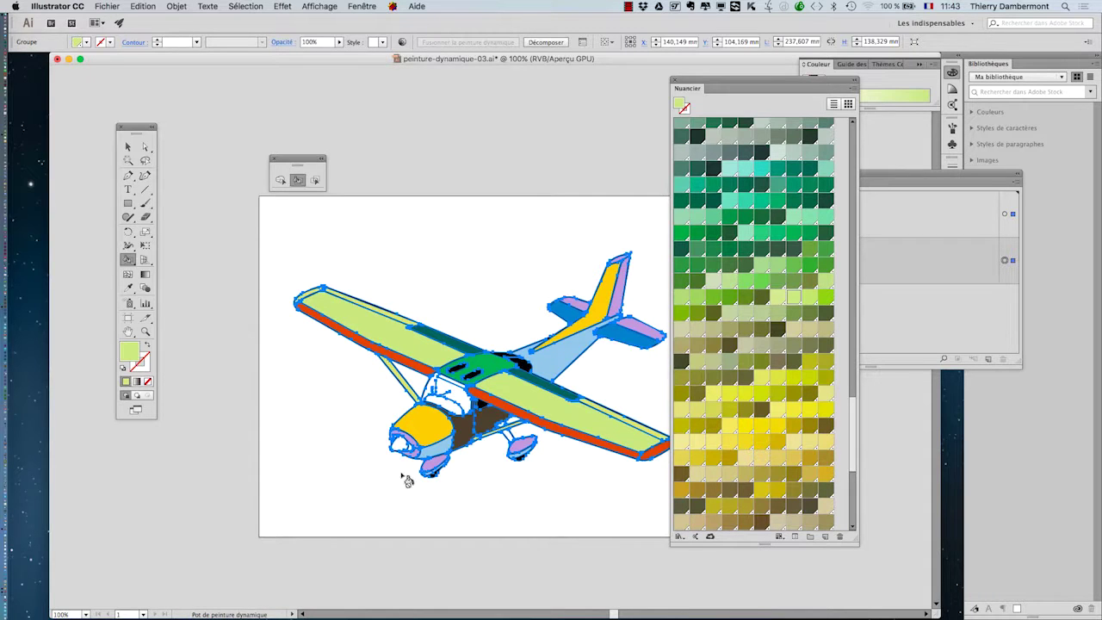
pyautogui.scroll(2, 392, 462)
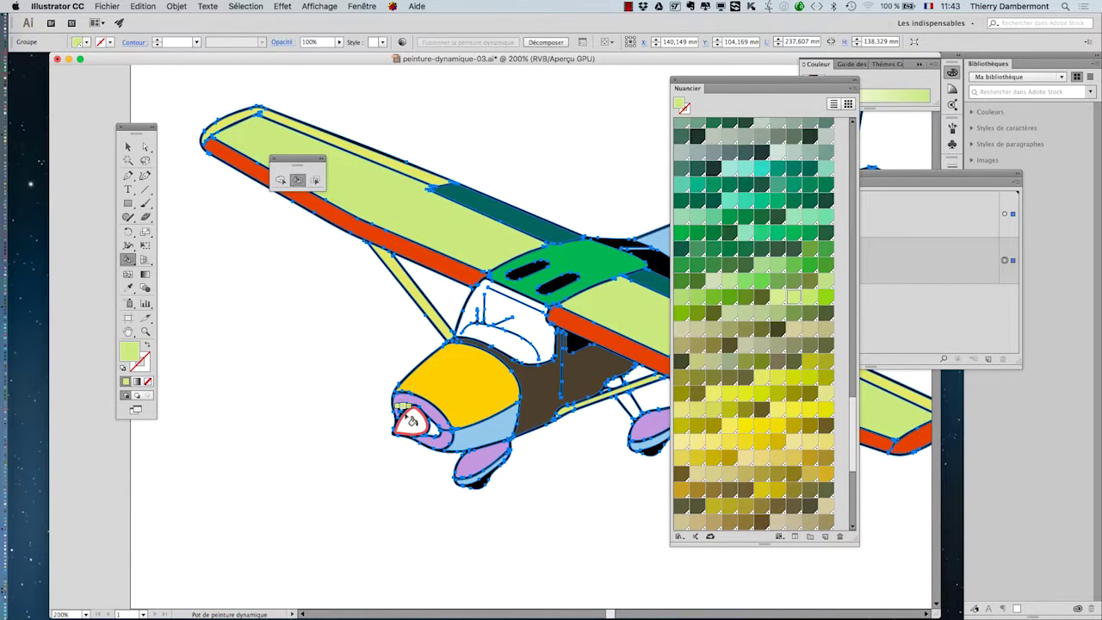
pyautogui.scroll(-1, 508, 500)
pyautogui.scroll(-2, 571, 498)
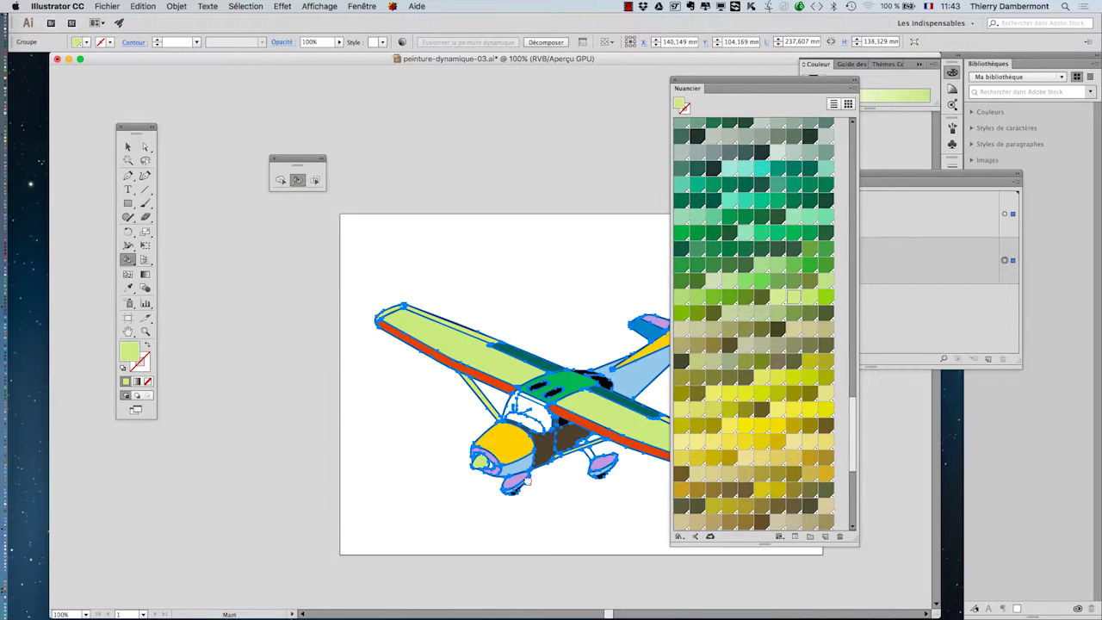
# Show the Layers panel and examine up close the open outline where the left wing meets the cabin roof.
pyautogui.press('F7')
pyautogui.scroll(4, 310, 274)
pyautogui.scroll(8, 338, 277)
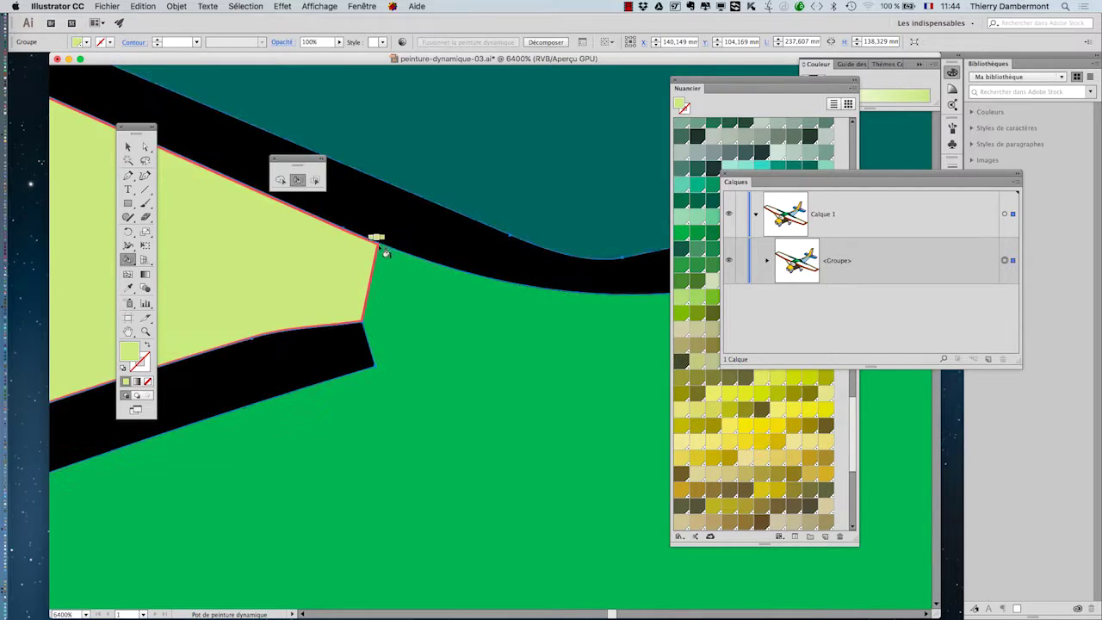
pyautogui.scroll(-10, 391, 310)
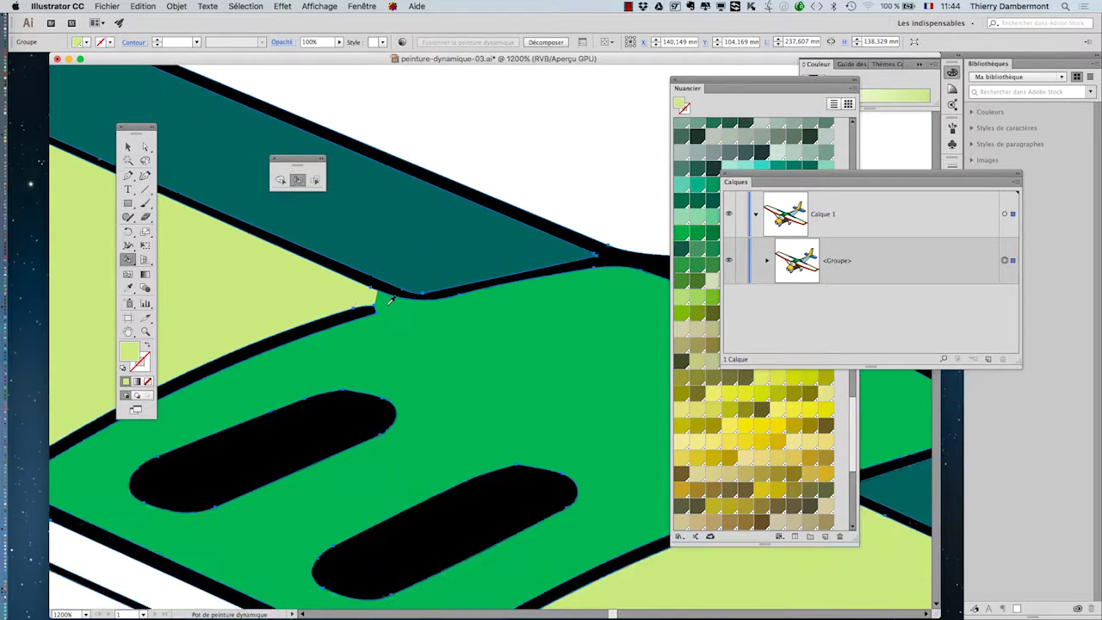
pyautogui.scroll(-2, 389, 302)
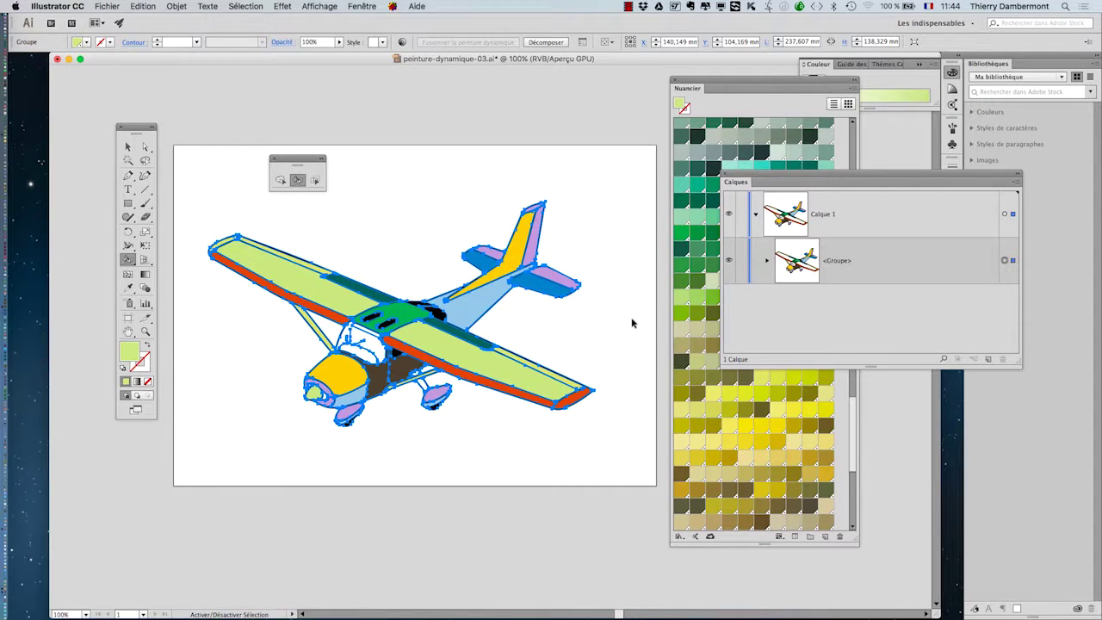
# Fill the yellow rear edge and tip areas of both wings with a dark green swatch.
pyautogui.scroll(5, 230, 250)
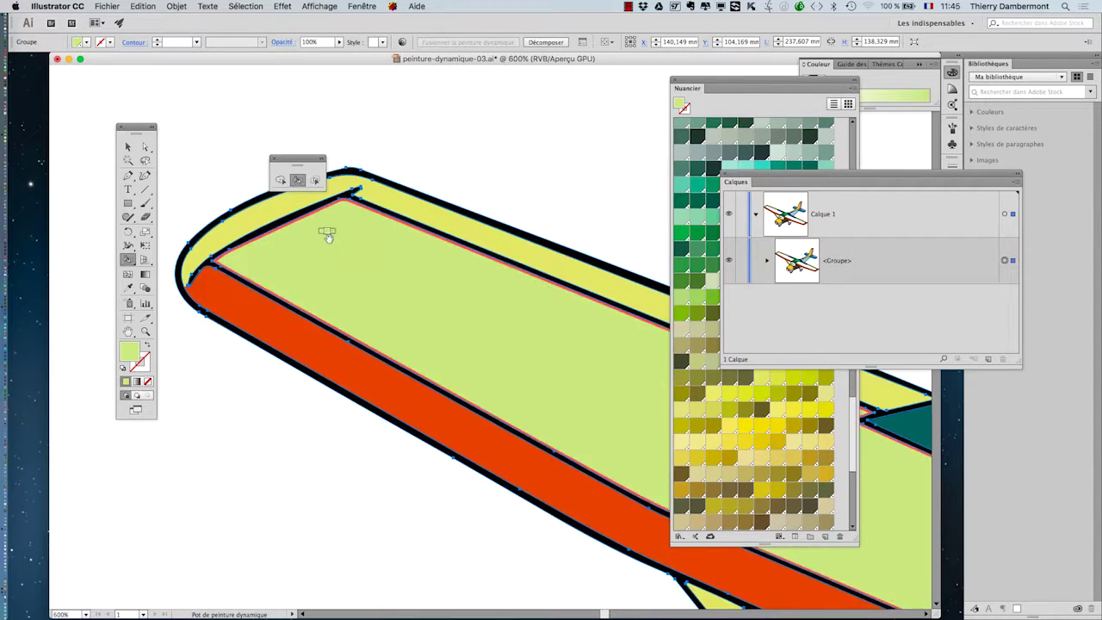
pyautogui.moveTo(327, 233); pyautogui.dragTo(360, 368)
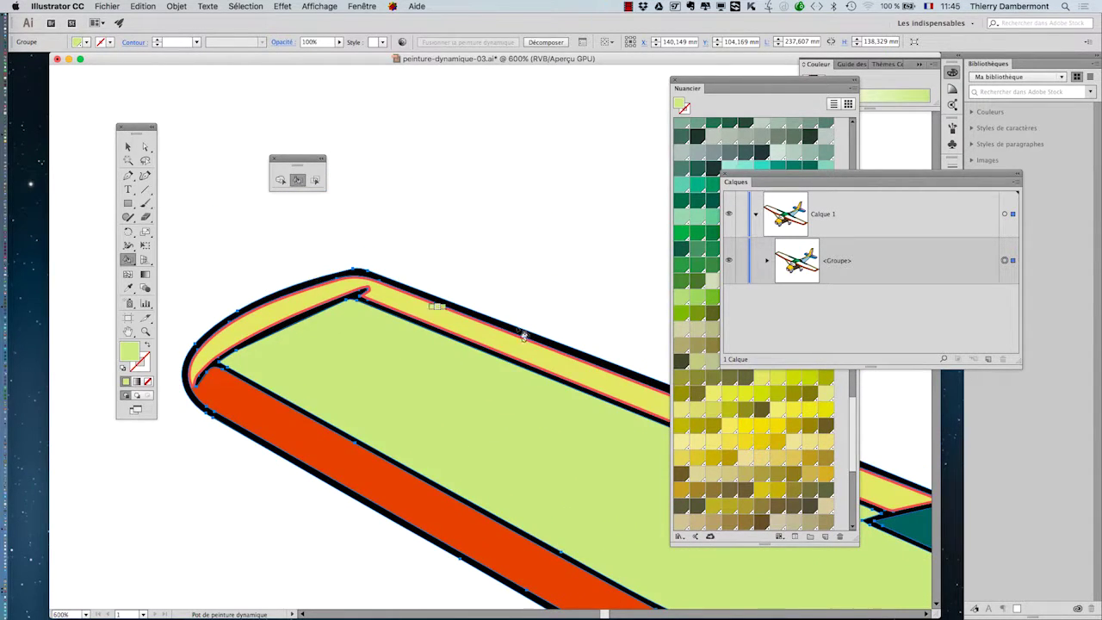
pyautogui.click(700, 203)
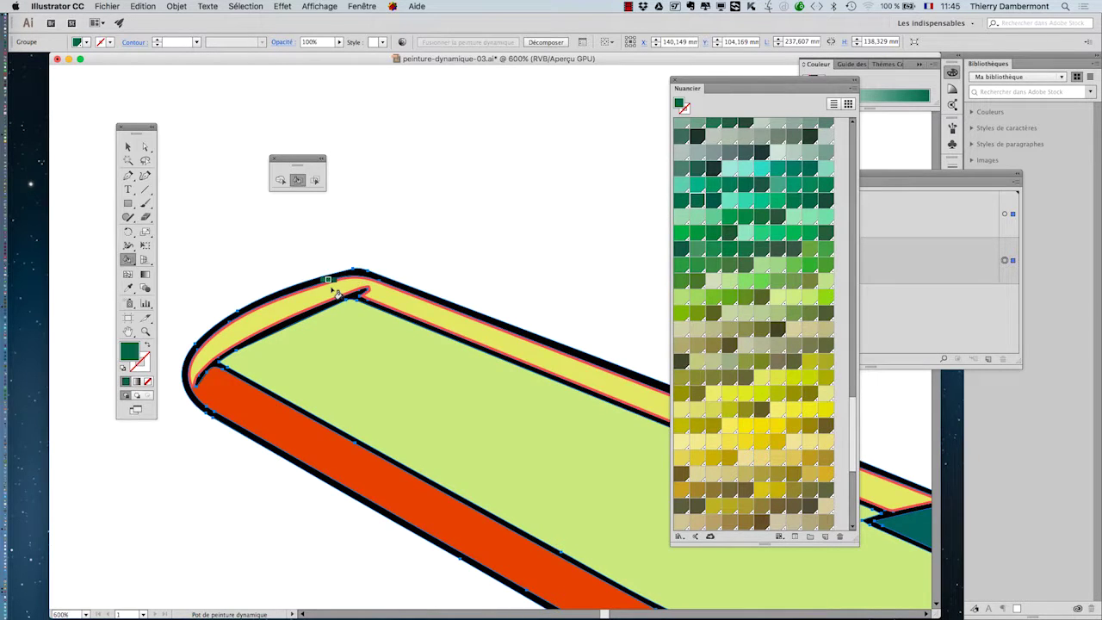
pyautogui.scroll(-5, 420, 376)
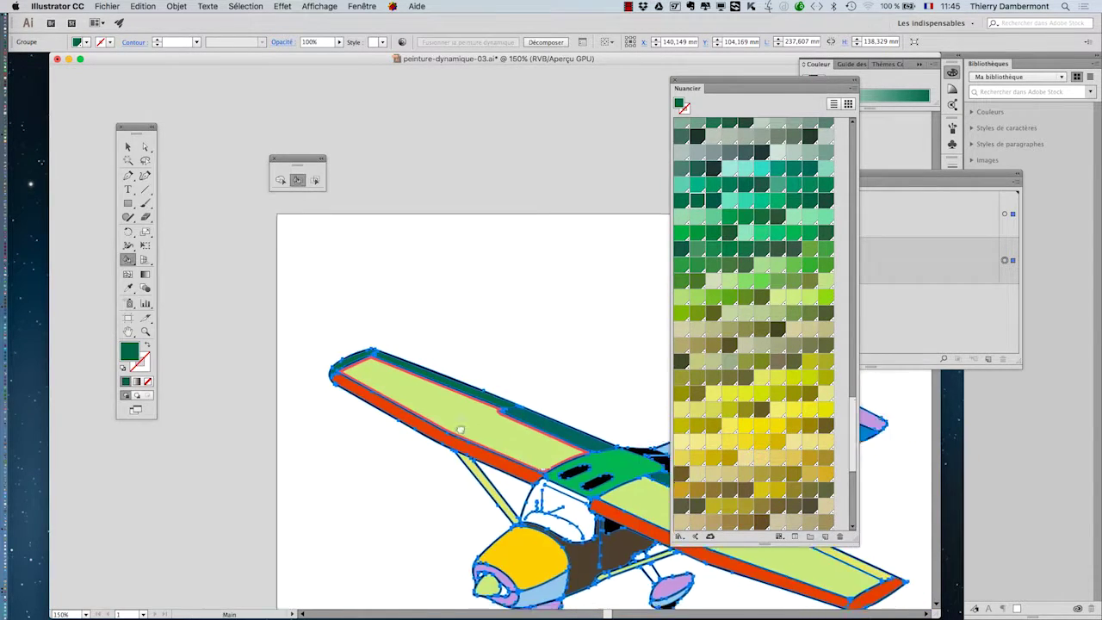
pyautogui.scroll(1, 566, 428)
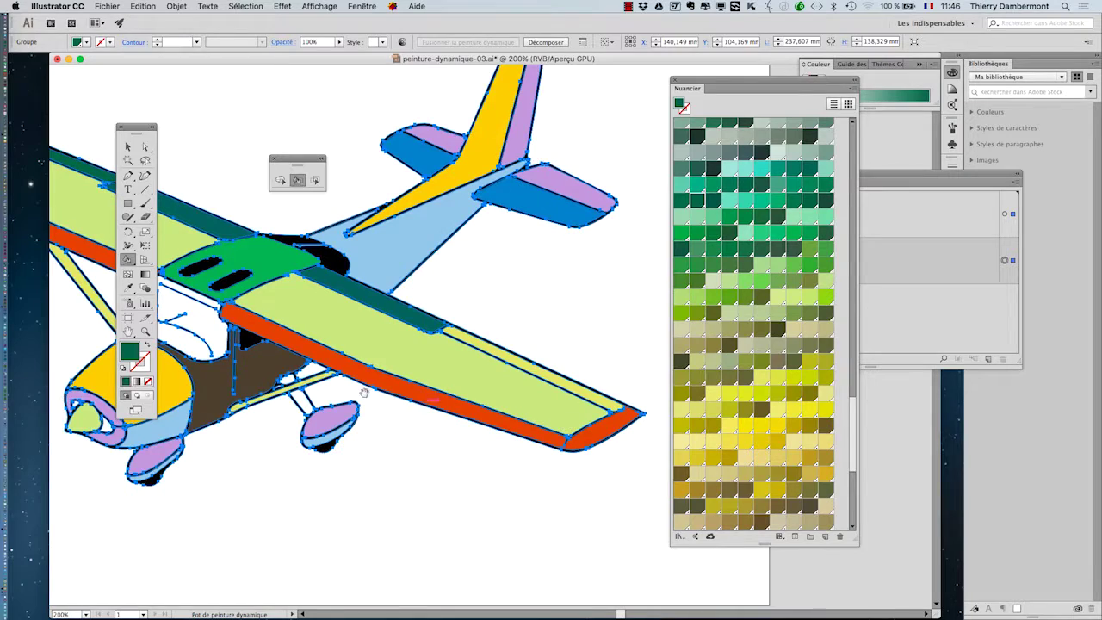
pyautogui.moveTo(364, 392)
pyautogui.mouseDown()
pyautogui.moveTo(648, 466)
pyautogui.moveTo(375, 399)
pyautogui.mouseUp()
pyautogui.scroll(2, 622, 428)
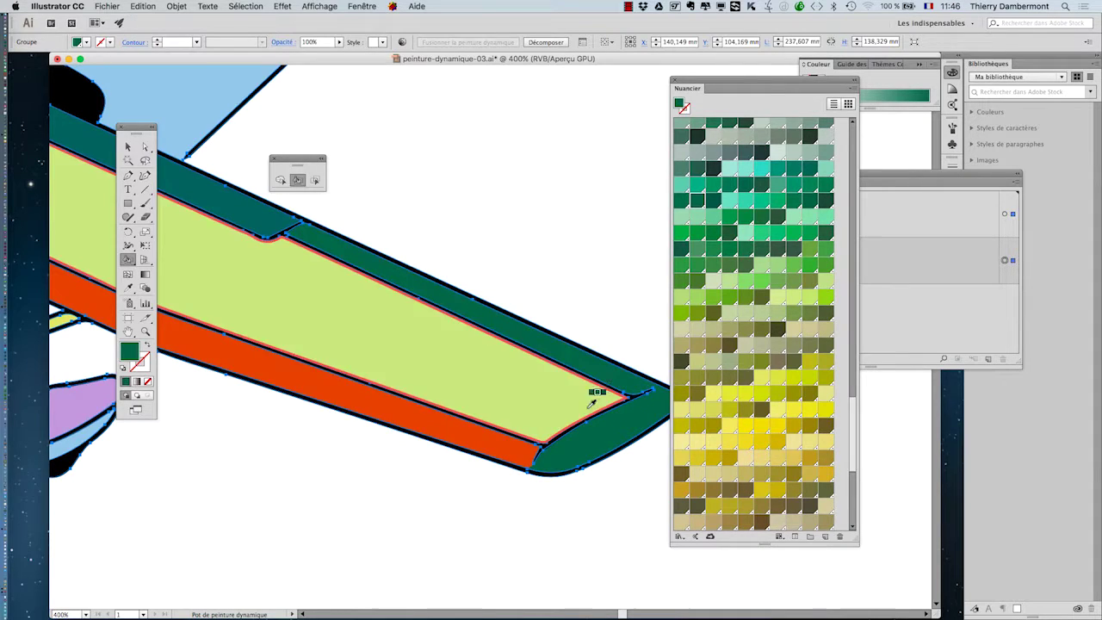
pyautogui.scroll(-2, 592, 402)
# Fill the rear edge and tip areas of both wings with a light brown swatch.
pyautogui.moveTo(437, 422); pyautogui.dragTo(580, 444)
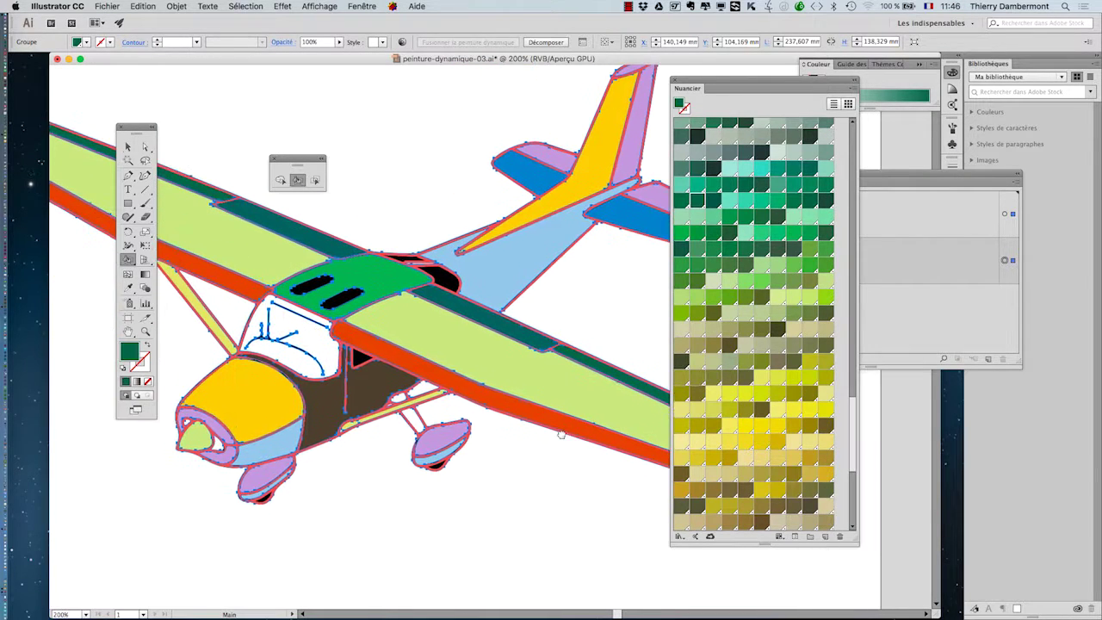
pyautogui.scroll(-5, 780, 367)
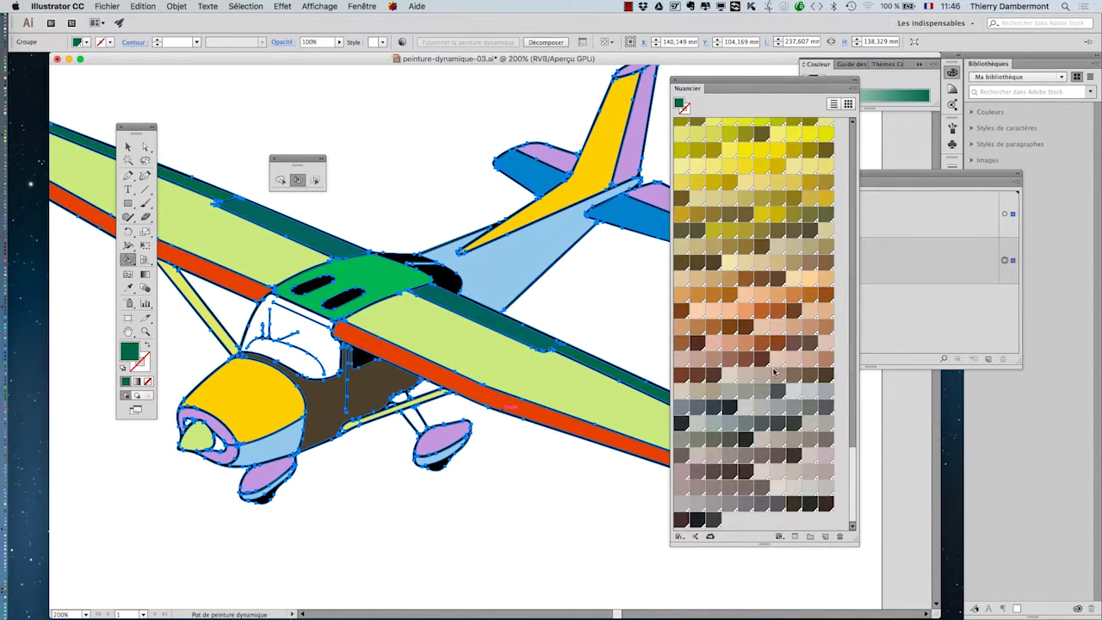
pyautogui.moveTo(581, 428); pyautogui.dragTo(361, 290)
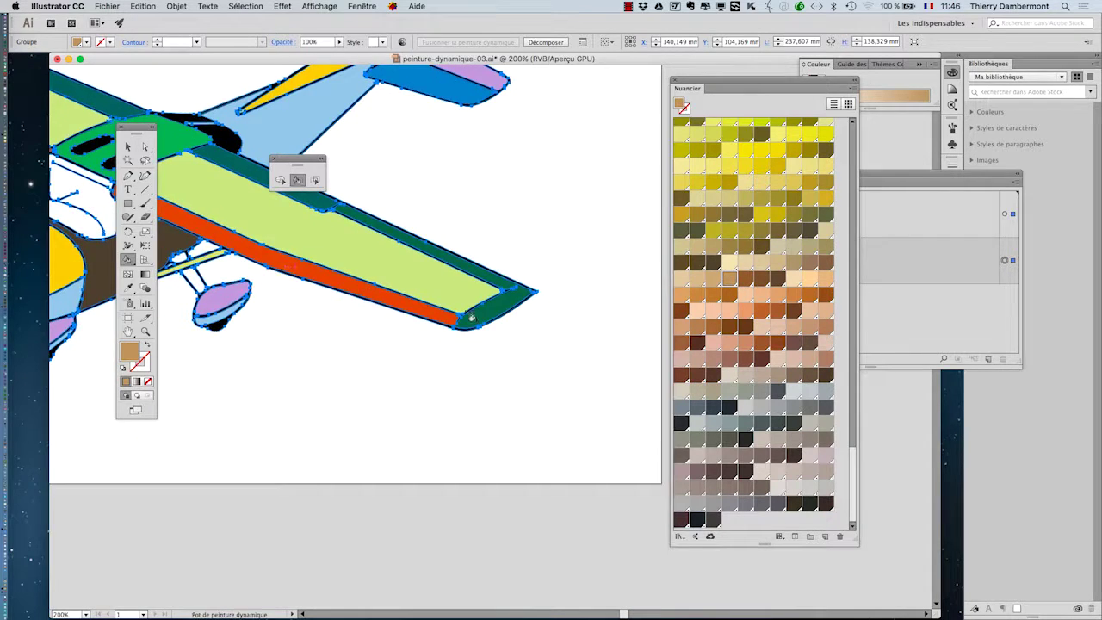
pyautogui.click(480, 274)
pyautogui.moveTo(197, 289); pyautogui.dragTo(556, 422)
pyautogui.moveTo(365, 257); pyautogui.dragTo(477, 360)
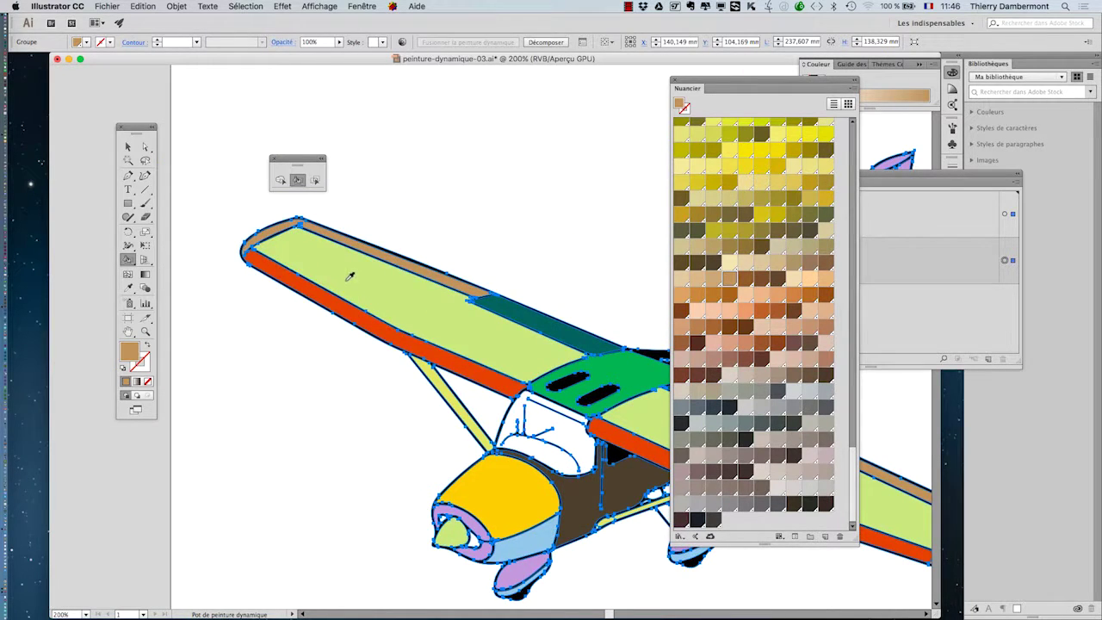
# Deselect the Live Paint group and select the inner outline at the left wing's tip corner with the Direct Selection tool.
pyautogui.scroll(2, 347, 273)
pyautogui.moveTo(344, 284); pyautogui.dragTo(391, 427)
pyautogui.scroll(2, 314, 353)
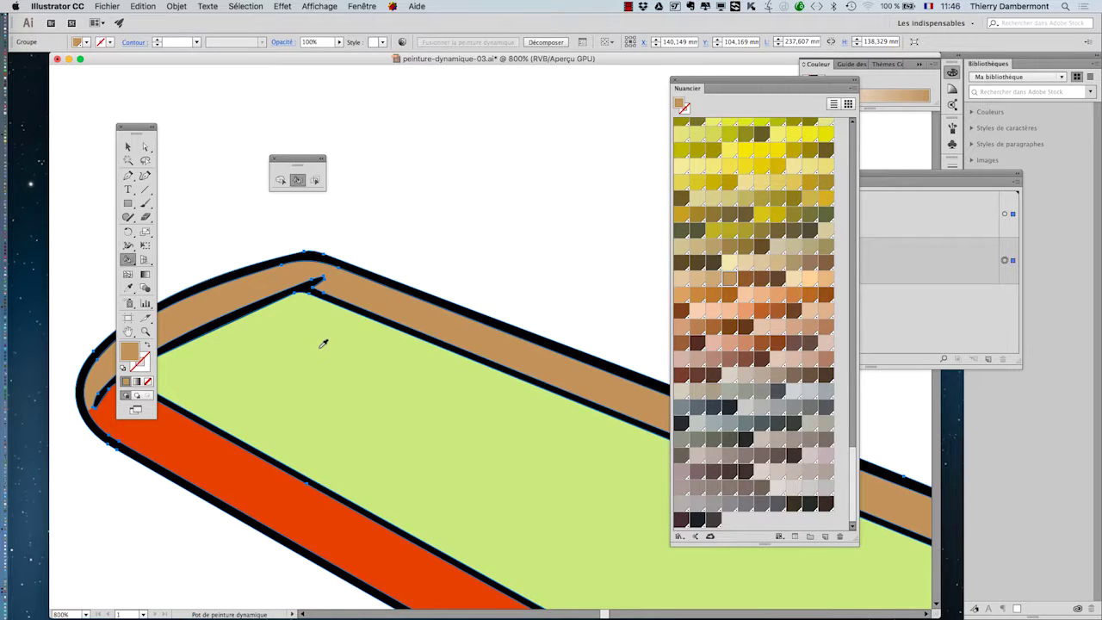
pyautogui.scroll(3, 310, 350)
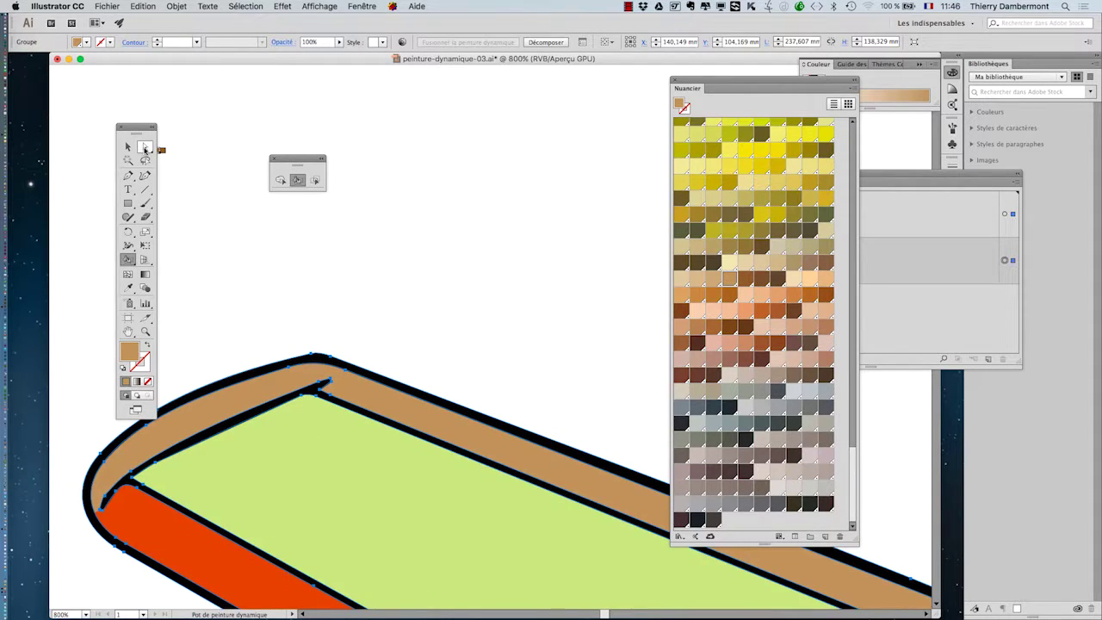
pyautogui.click(145, 148)
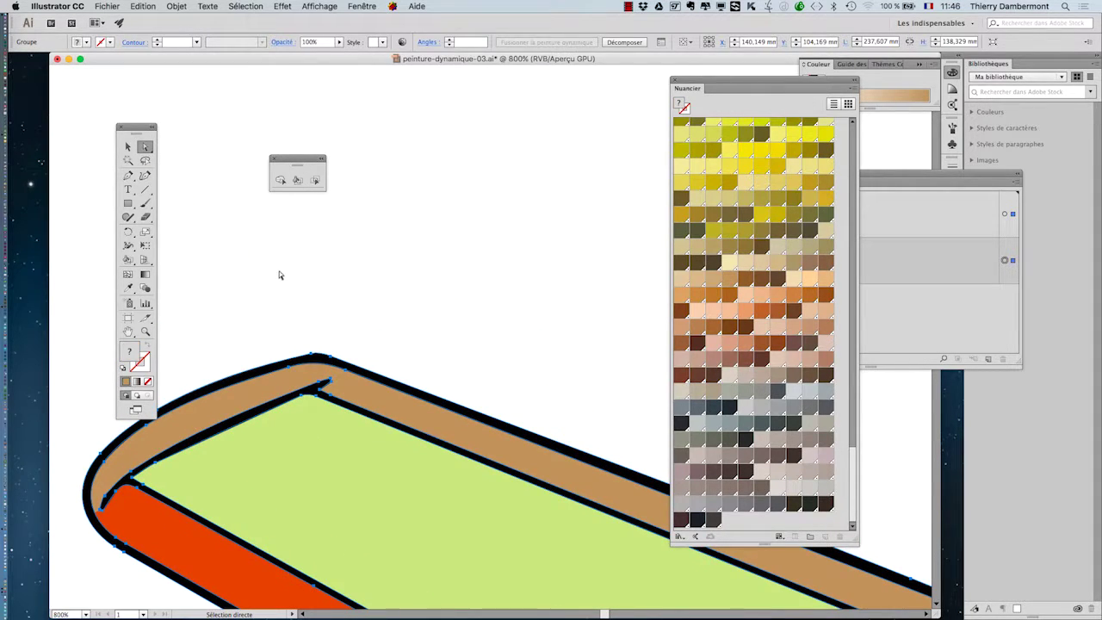
pyautogui.click(279, 273)
pyautogui.scroll(2, 336, 366)
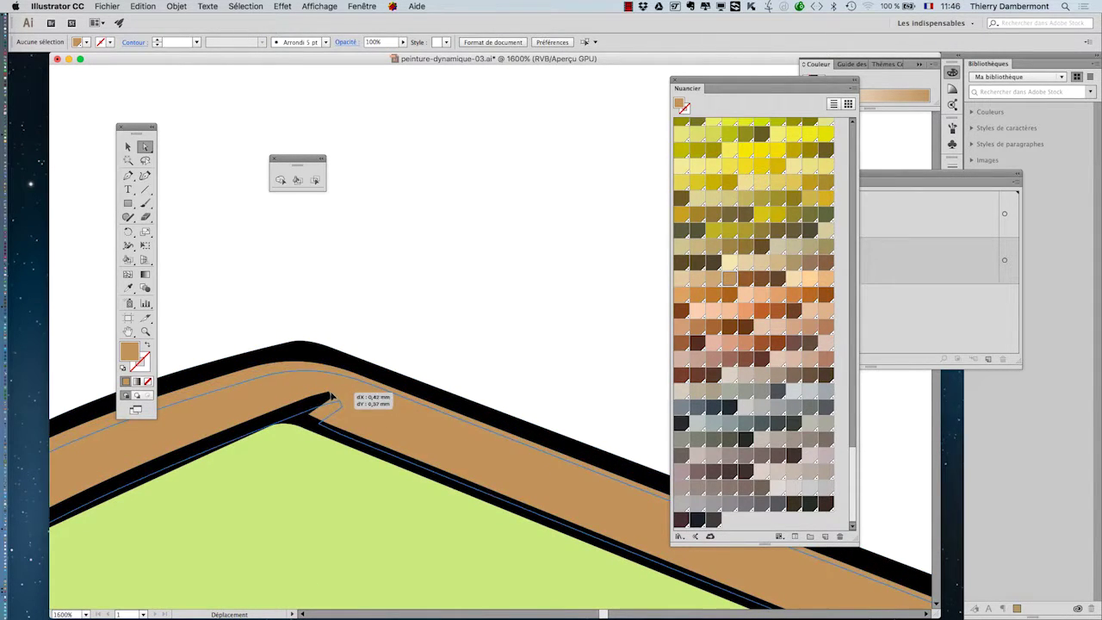
pyautogui.click(327, 392)
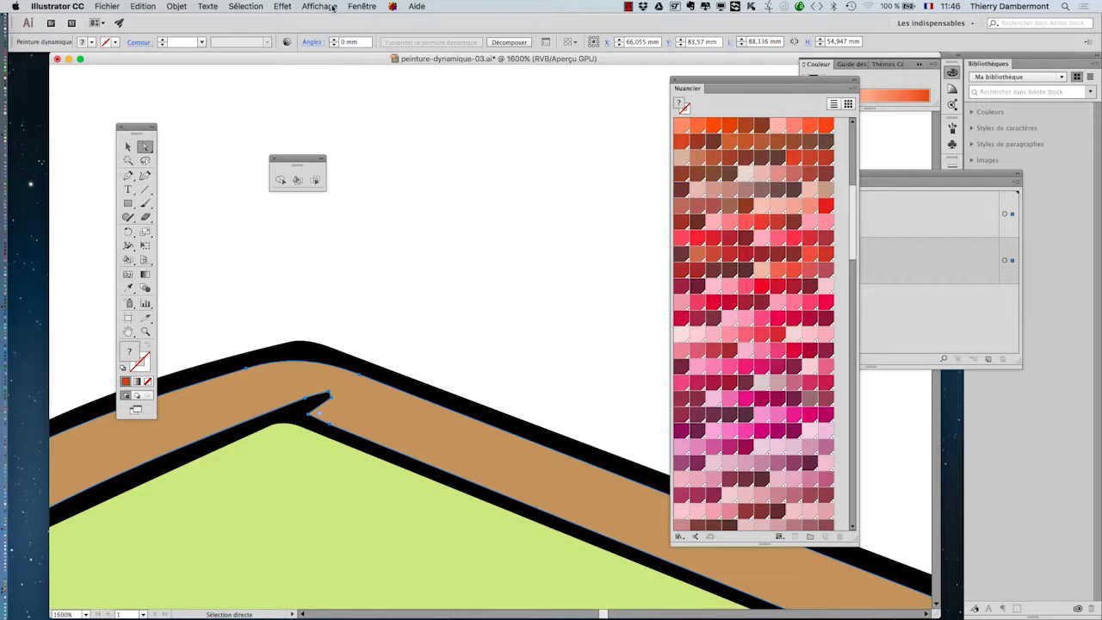
# In outline view, move the two end anchor points of the open tip line onto the wing's outer outline, and return to preview.
pyautogui.click(331, 8)
pyautogui.click(330, 20)
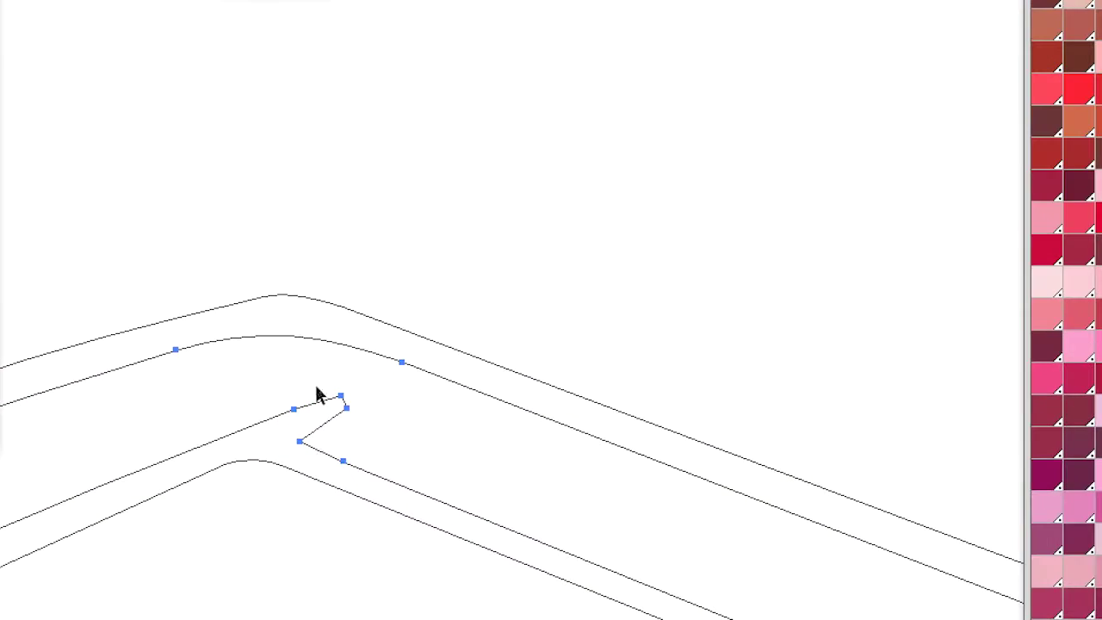
pyautogui.click(315, 384)
pyautogui.moveTo(317, 380); pyautogui.dragTo(365, 429)
pyautogui.moveTo(325, 394); pyautogui.dragTo(360, 383)
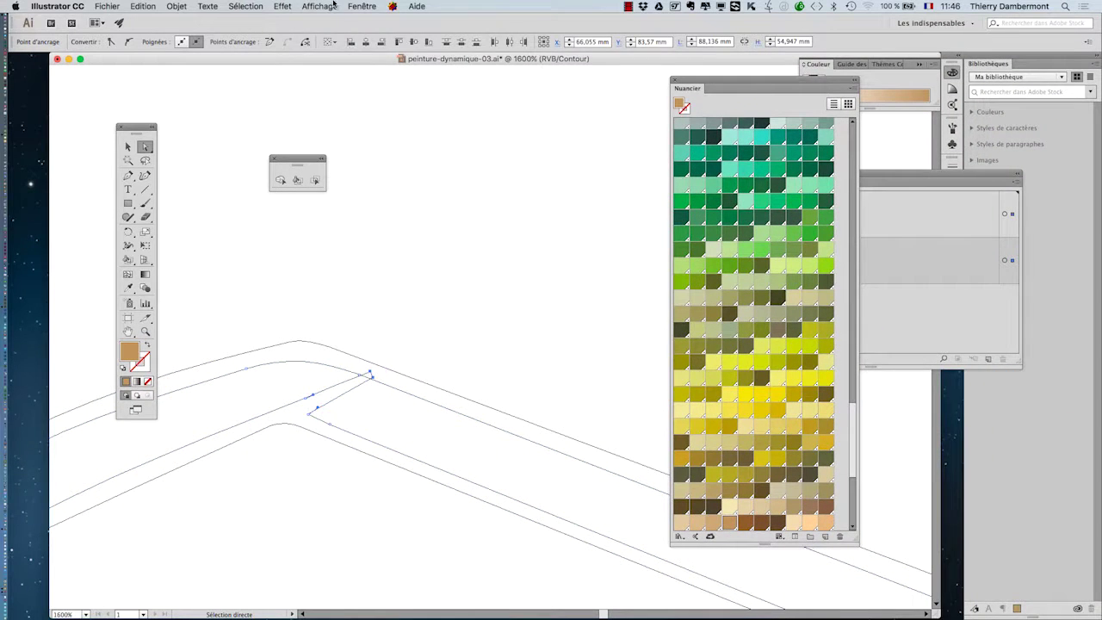
pyautogui.click(319, 6)
pyautogui.click(323, 24)
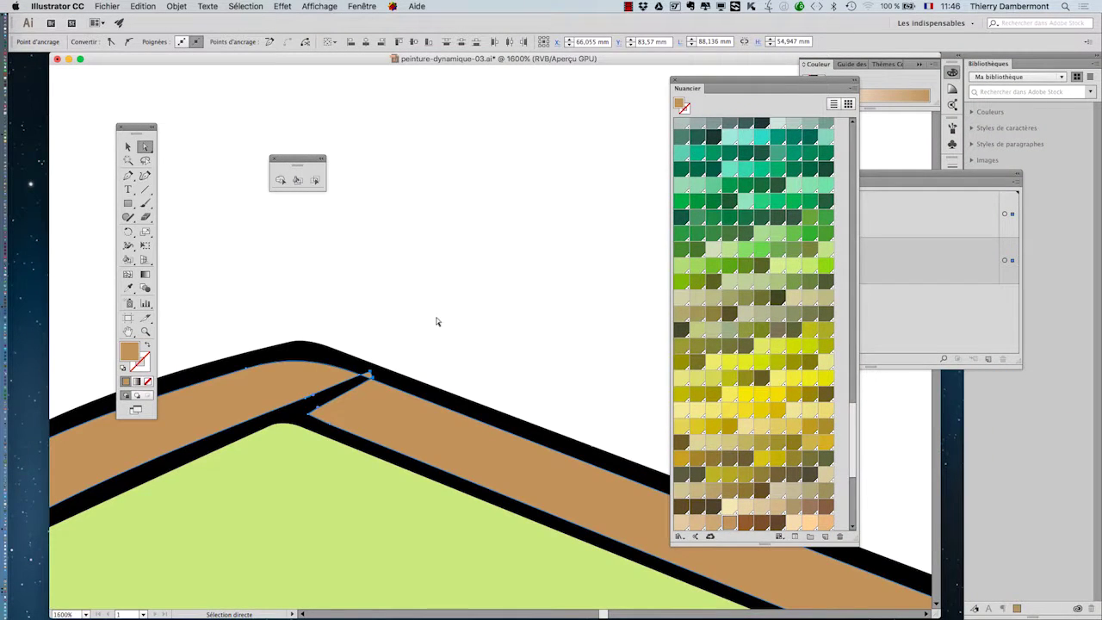
# Correct the end anchor points of the tip line to remove the small brown overlap on the wing's outer outline.
pyautogui.scroll(3, 379, 370)
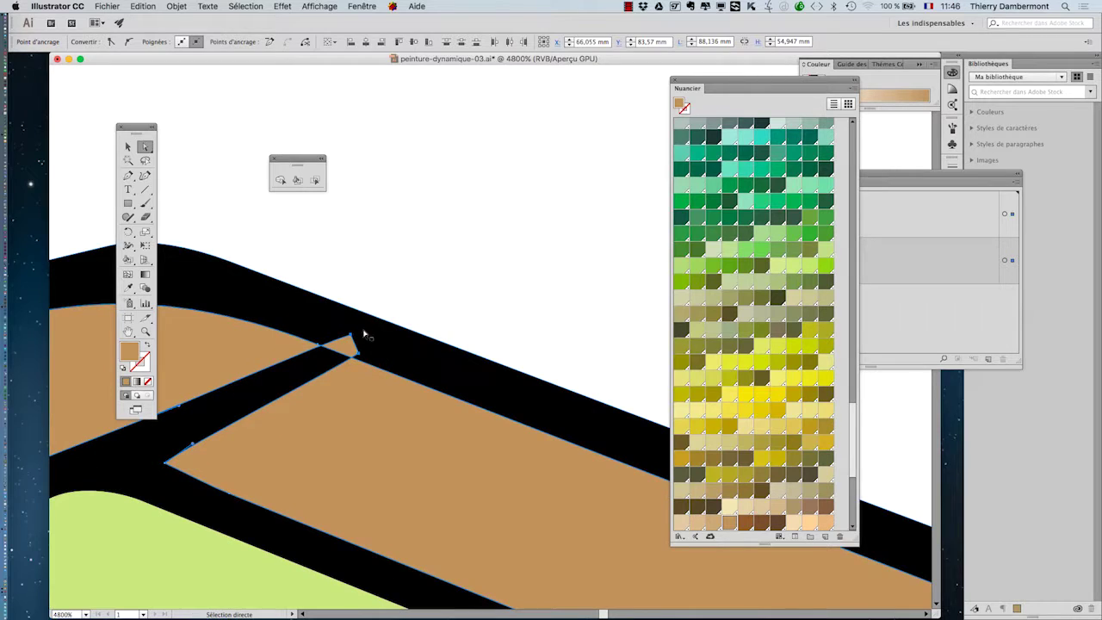
pyautogui.click(352, 336)
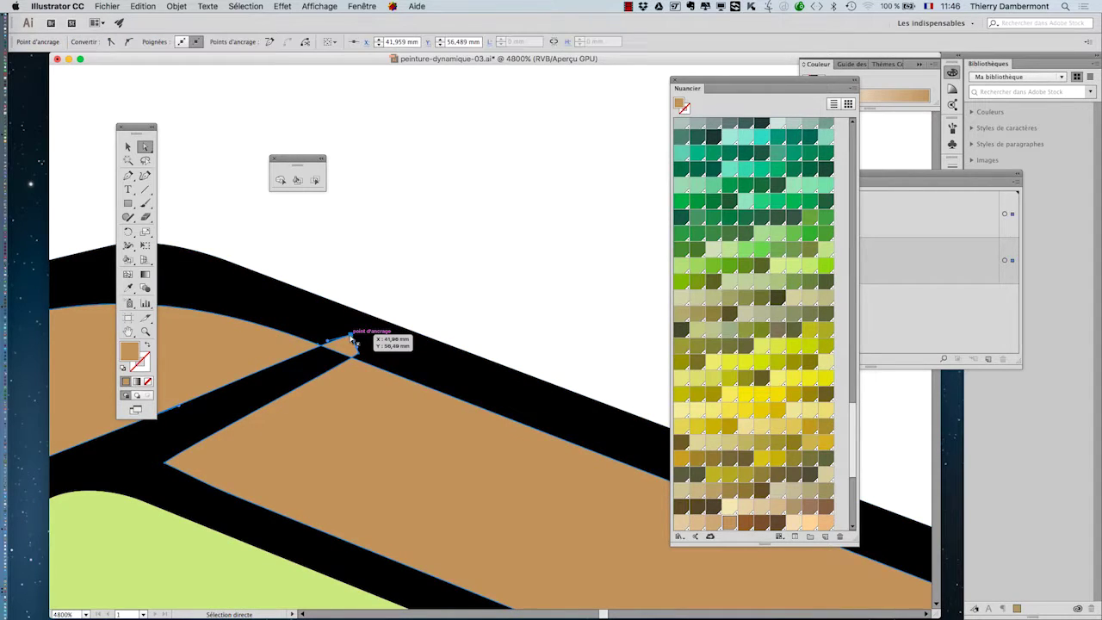
pyautogui.moveTo(312, 349); pyautogui.dragTo(352, 366)
pyautogui.click(395, 300)
# Fill the tips of both wings with a mint green swatch using the Live Paint Bucket.
pyautogui.scroll(-7, 394, 302)
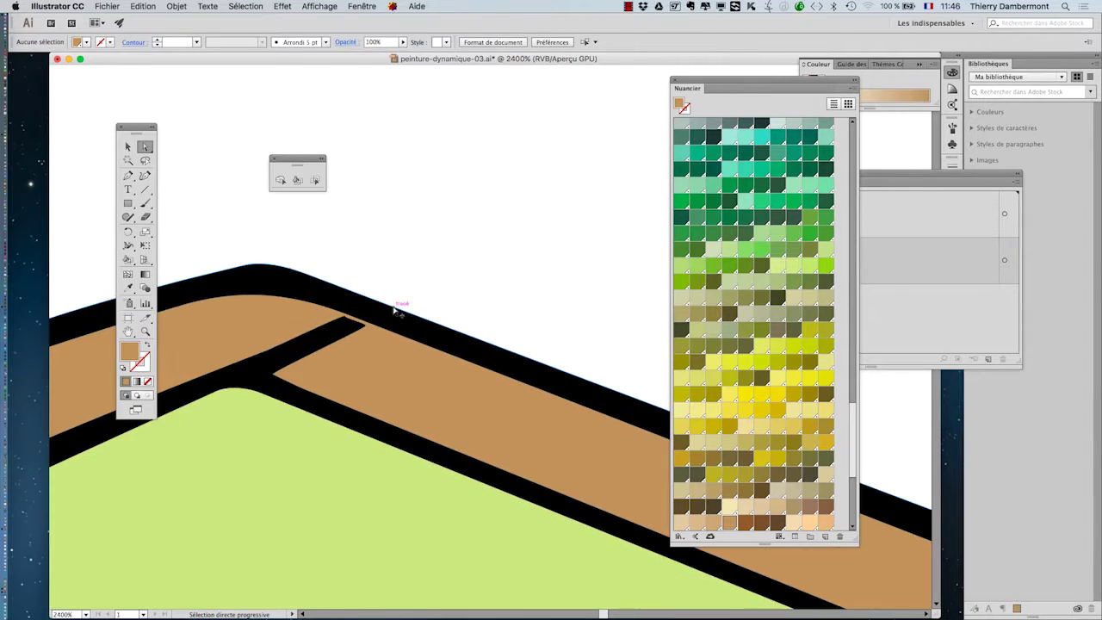
pyautogui.scroll(1, 311, 353)
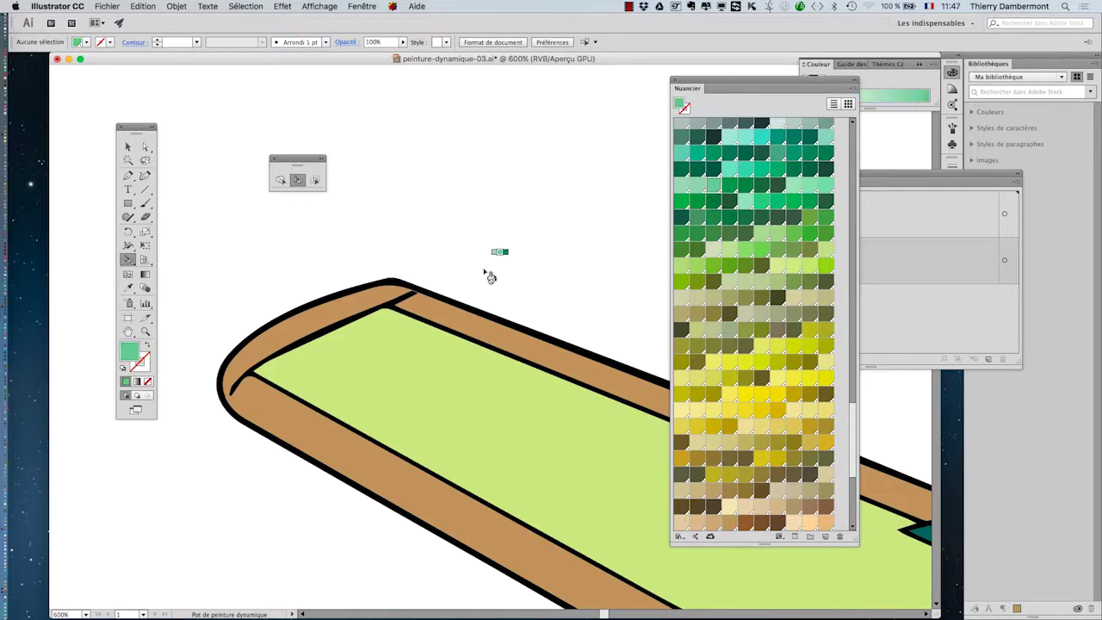
pyautogui.click(344, 293)
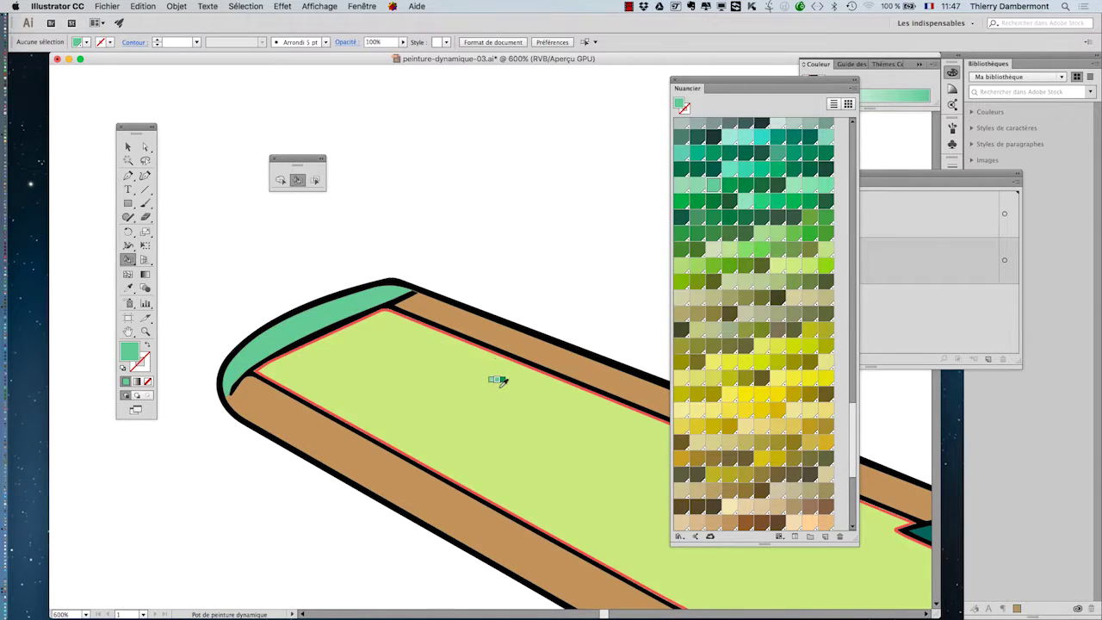
pyautogui.scroll(-2, 497, 380)
pyautogui.scroll(-1, 499, 389)
pyautogui.moveTo(508, 404); pyautogui.dragTo(220, 283)
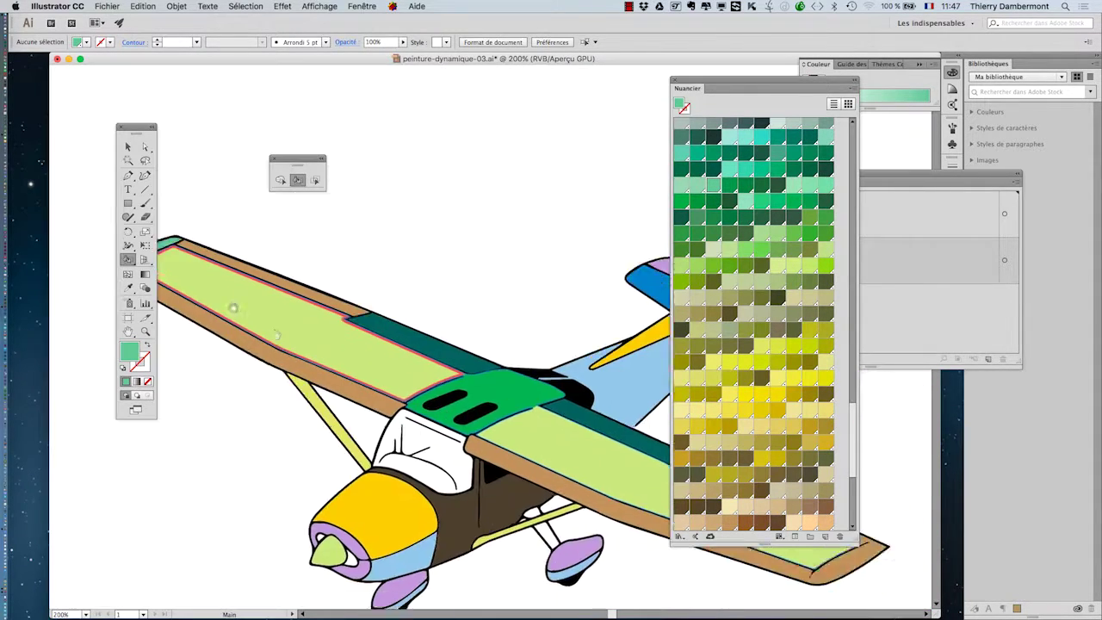
pyautogui.moveTo(475, 428); pyautogui.dragTo(187, 236)
pyautogui.scroll(3, 551, 377)
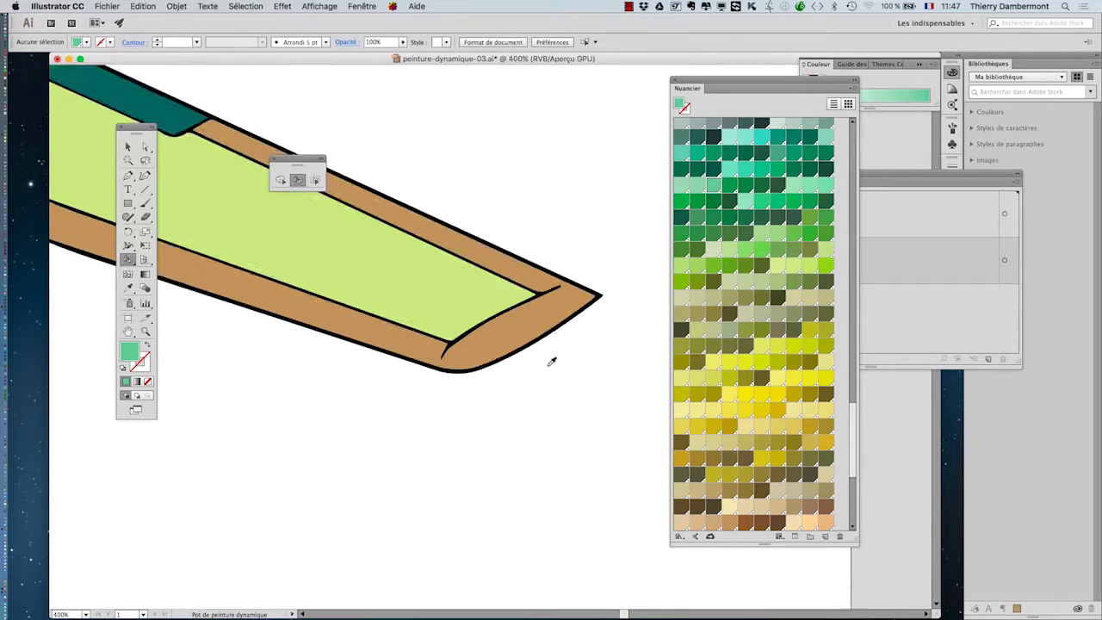
pyautogui.click(505, 310)
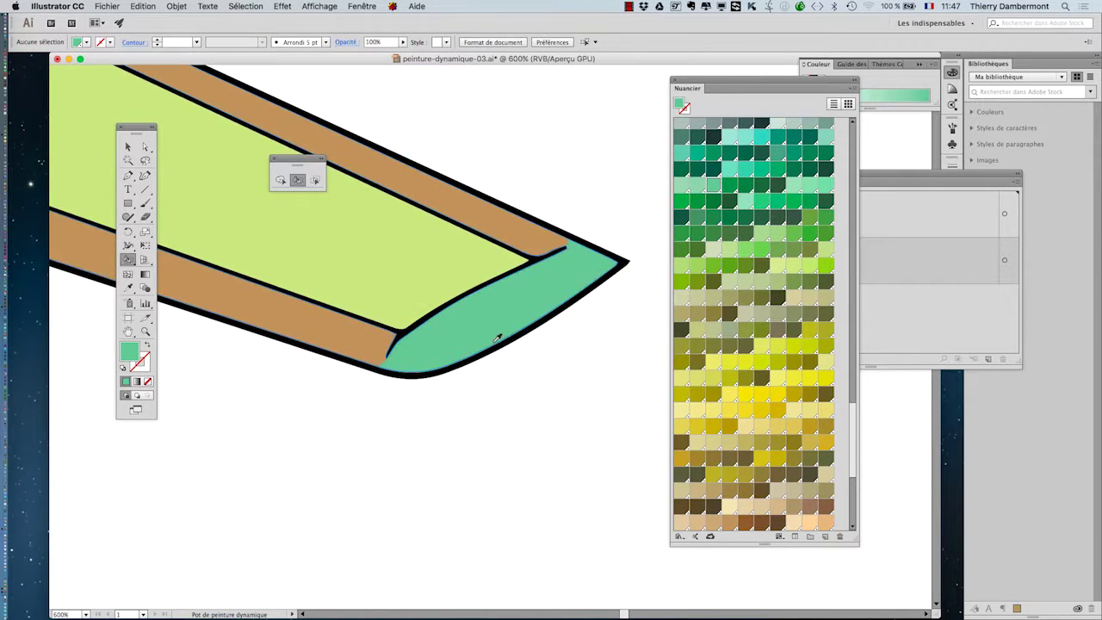
# Bring the whole airplane into view and move the Tools panel clear of the left wing.
pyautogui.scroll(-3, 493, 343)
pyautogui.scroll(2, 474, 369)
pyautogui.hscroll(-3, 474, 368)
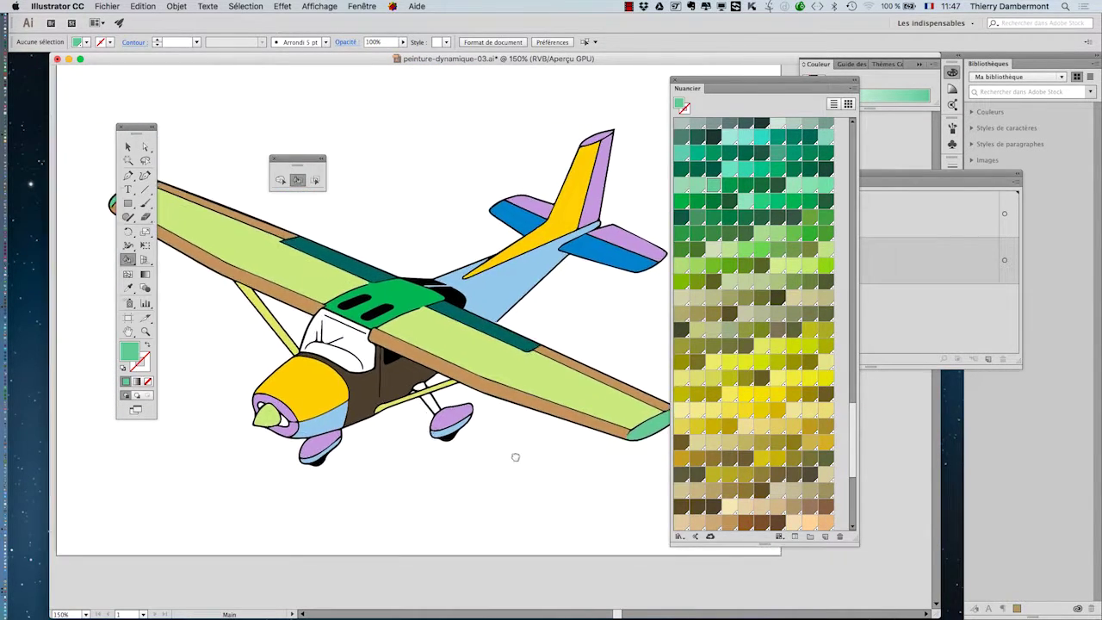
pyautogui.moveTo(137, 130); pyautogui.dragTo(70, 129)
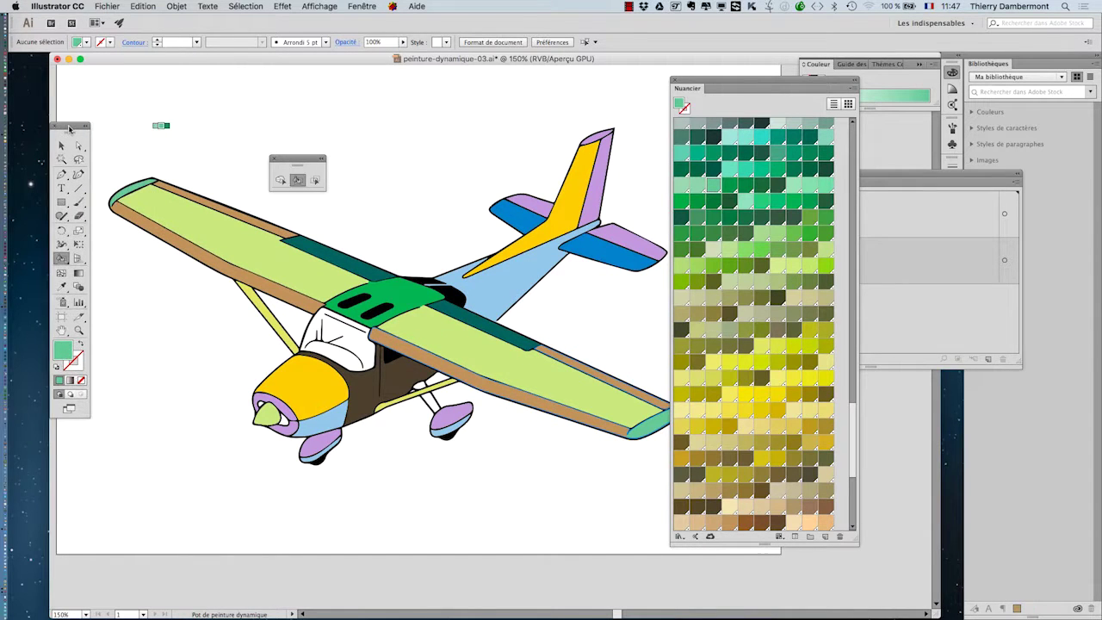
# Undo the mint green wing tip fills and the anchor point edits that joined the left tip line to the outer outline.
pyautogui.press('super+z')
pyautogui.click(191, 243)
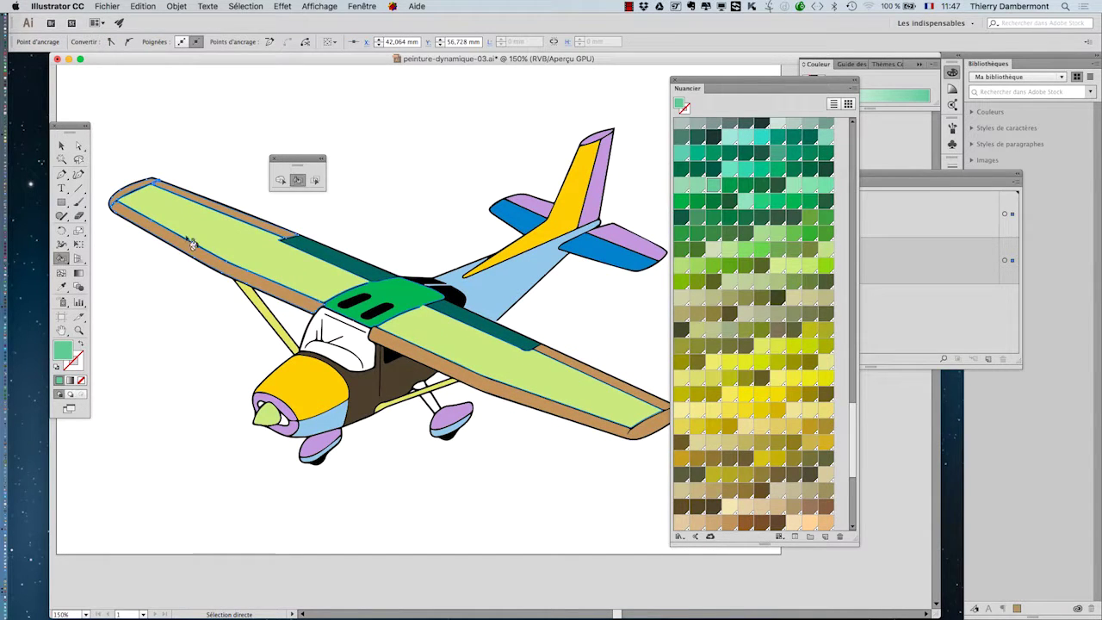
pyautogui.scroll(4, 157, 180)
pyautogui.moveTo(161, 184); pyautogui.dragTo(159, 199)
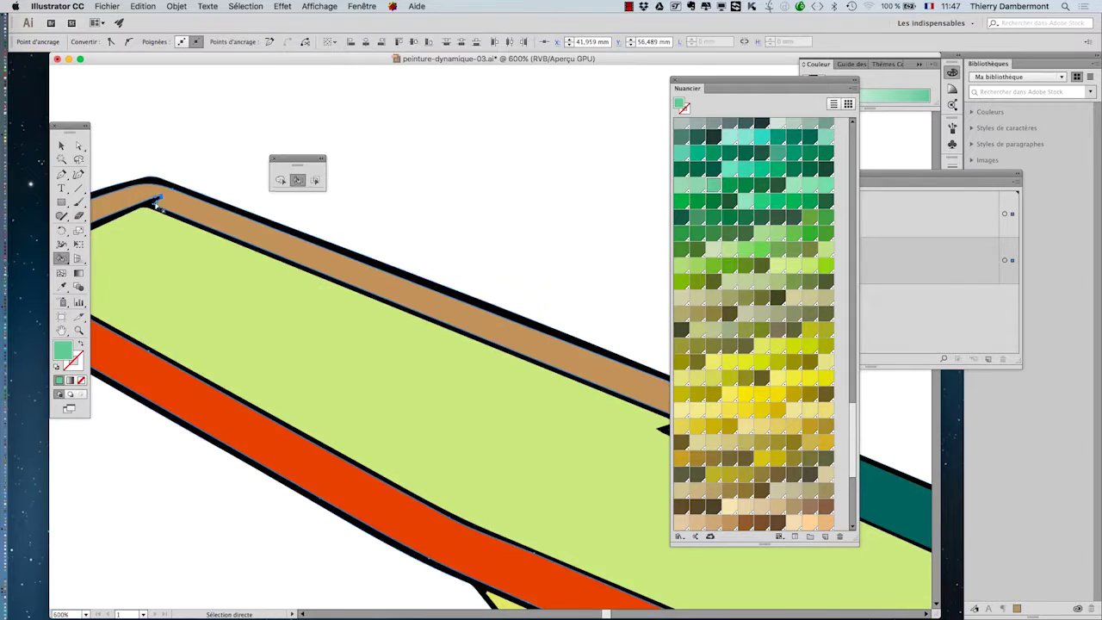
pyautogui.hscroll(-5, 216, 224)
pyautogui.scroll(2, 215, 224)
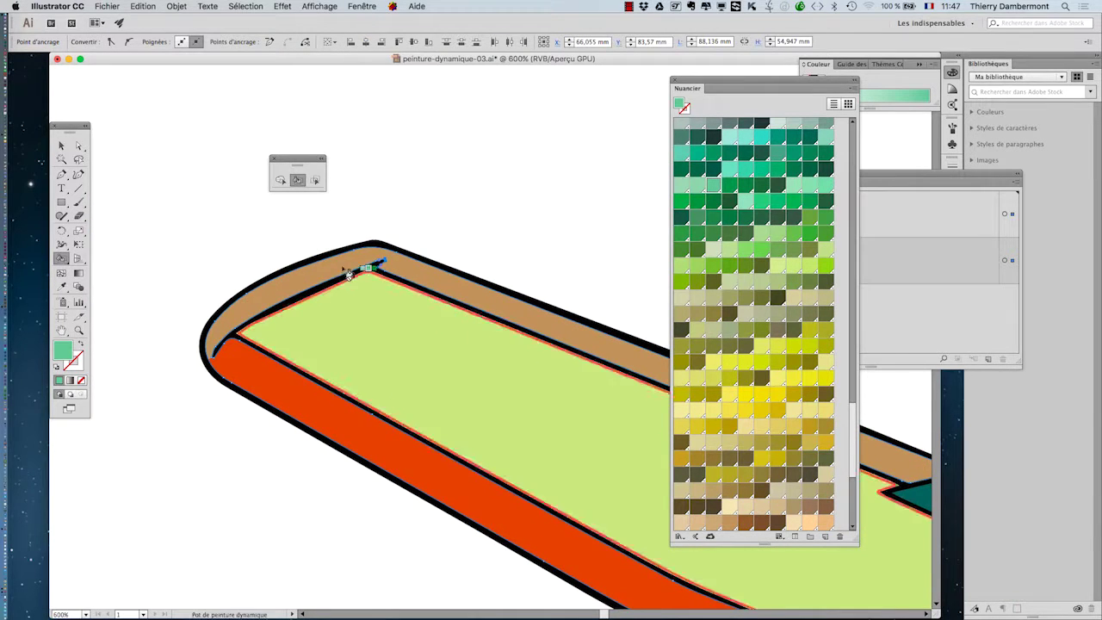
pyautogui.click(140, 188)
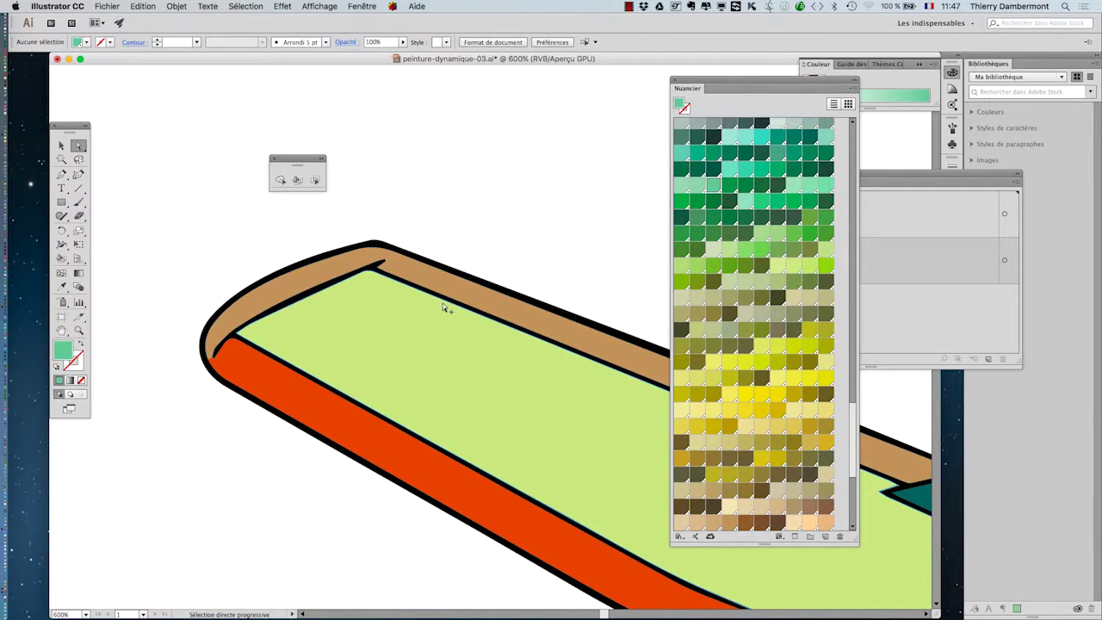
pyautogui.scroll(2, 443, 304)
pyautogui.moveTo(443, 303); pyautogui.dragTo(461, 380)
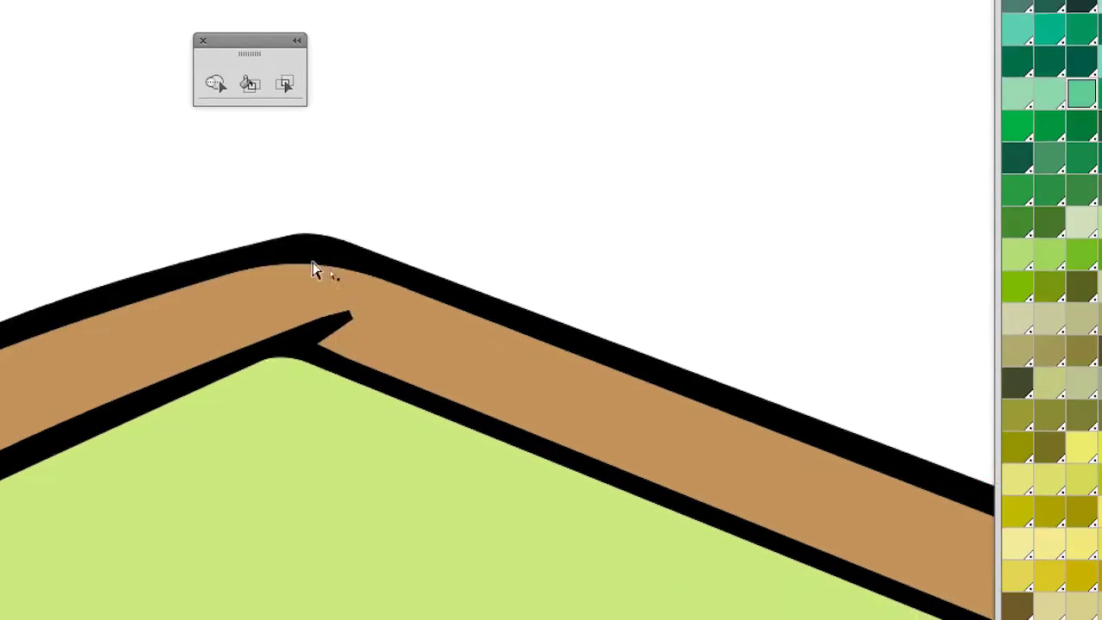
# Try to enclose the end anchor points of the open tip line in a selection begun on the brown fill in preview.
pyautogui.click(314, 270)
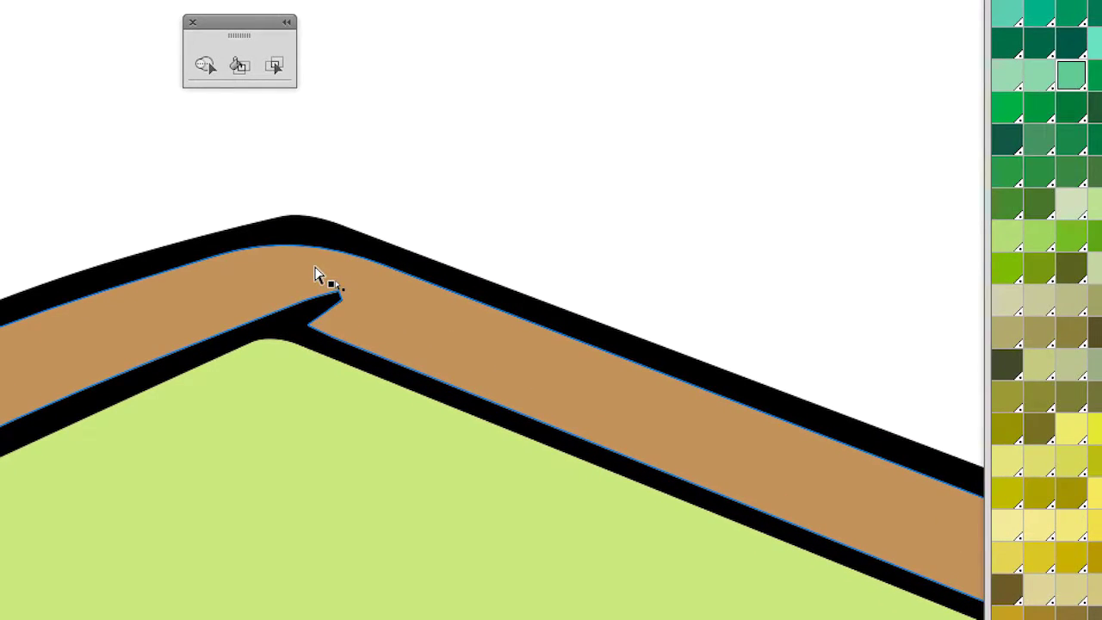
pyautogui.moveTo(314, 274); pyautogui.dragTo(407, 358)
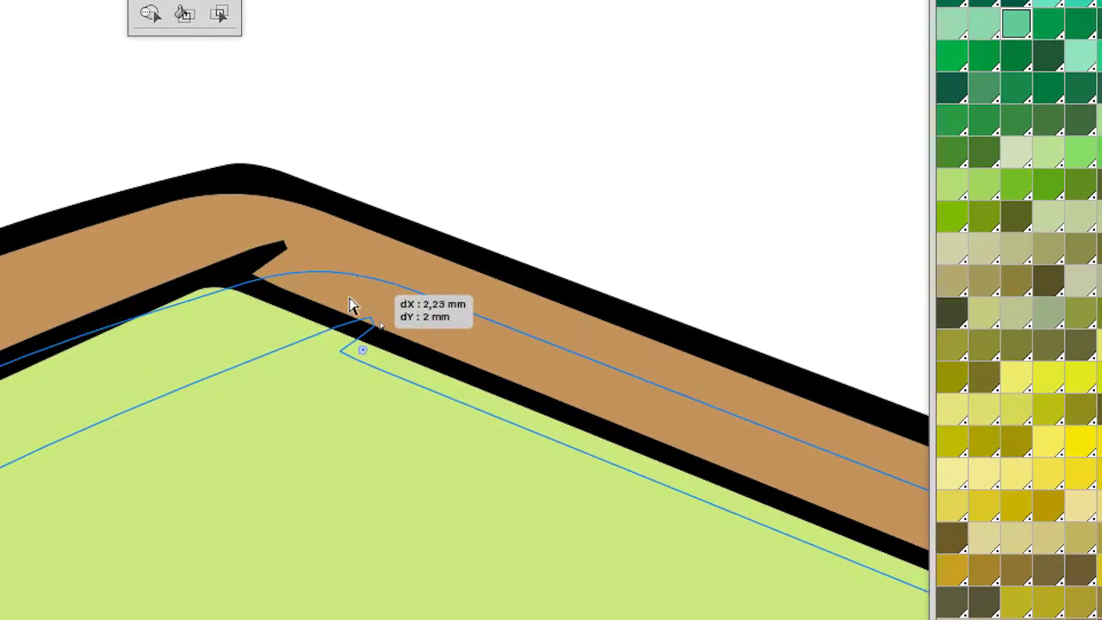
pyautogui.moveTo(351, 306); pyautogui.dragTo(351, 306)
pyautogui.press('super+z')
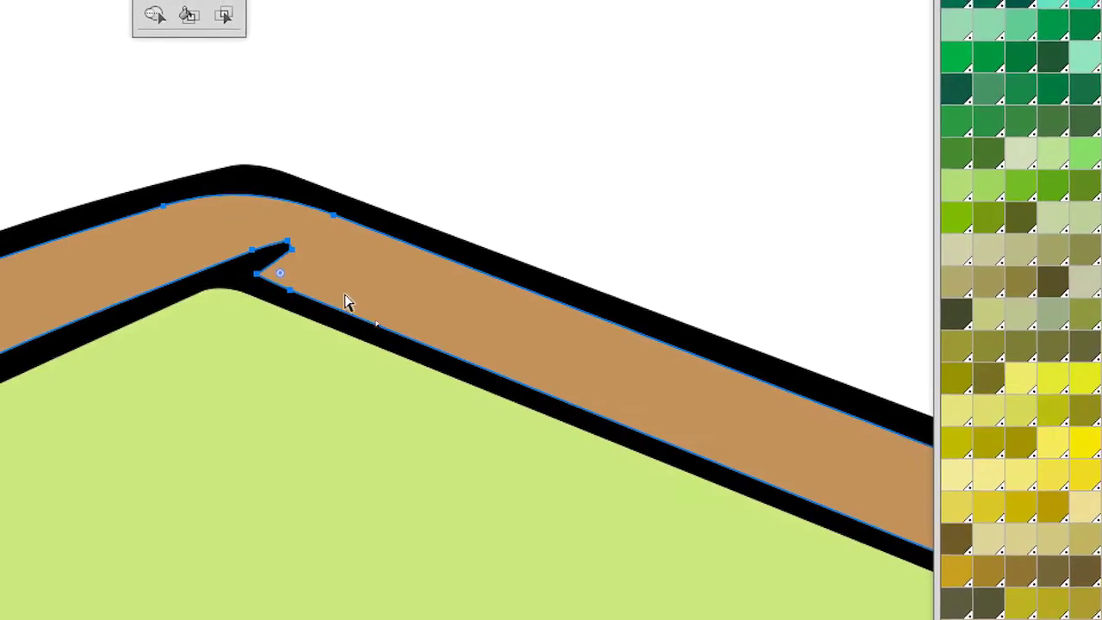
pyautogui.click(337, 134)
# In outline view, move the end anchor points of the tip line onto the wing's outer outline, and return to GPU preview.
pyautogui.click(311, 19)
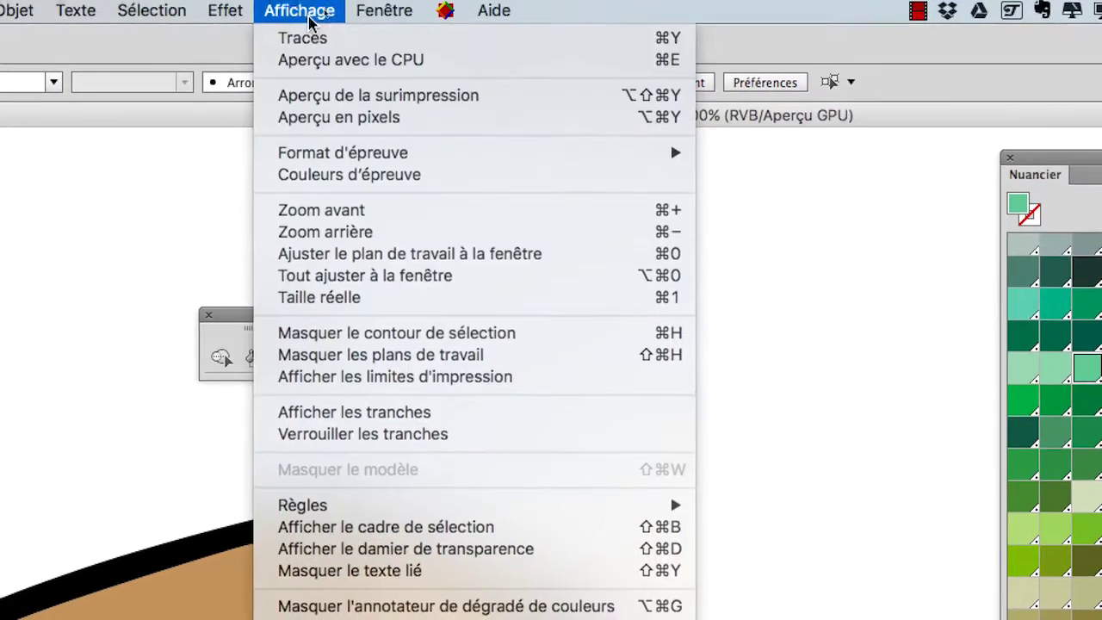
pyautogui.click(316, 41)
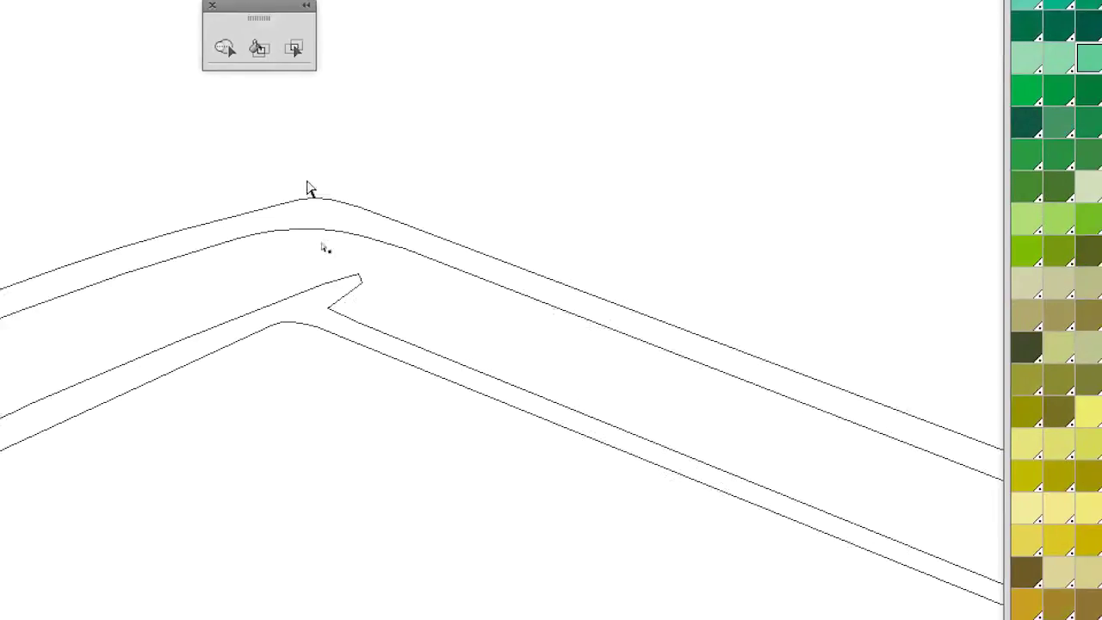
pyautogui.moveTo(298, 186); pyautogui.dragTo(352, 212)
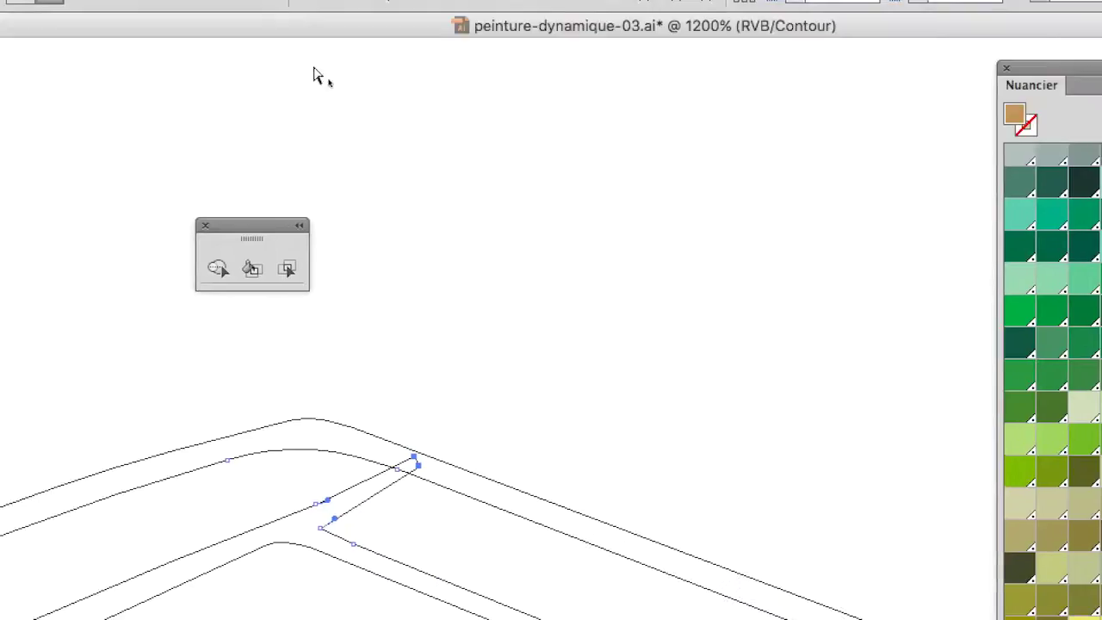
pyautogui.click(302, 15)
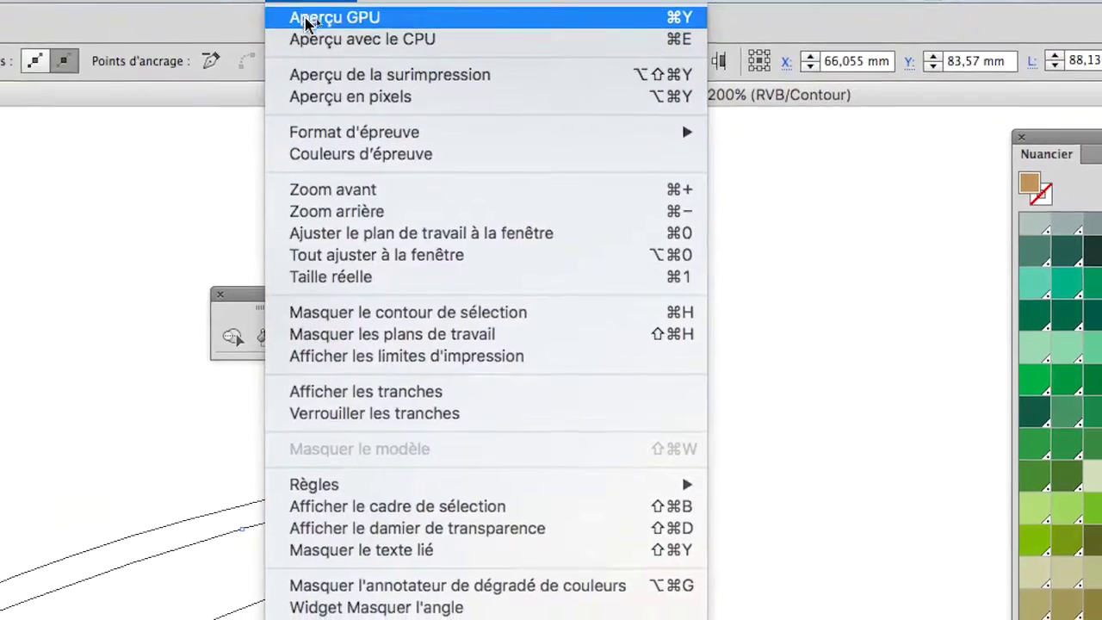
pyautogui.click(306, 19)
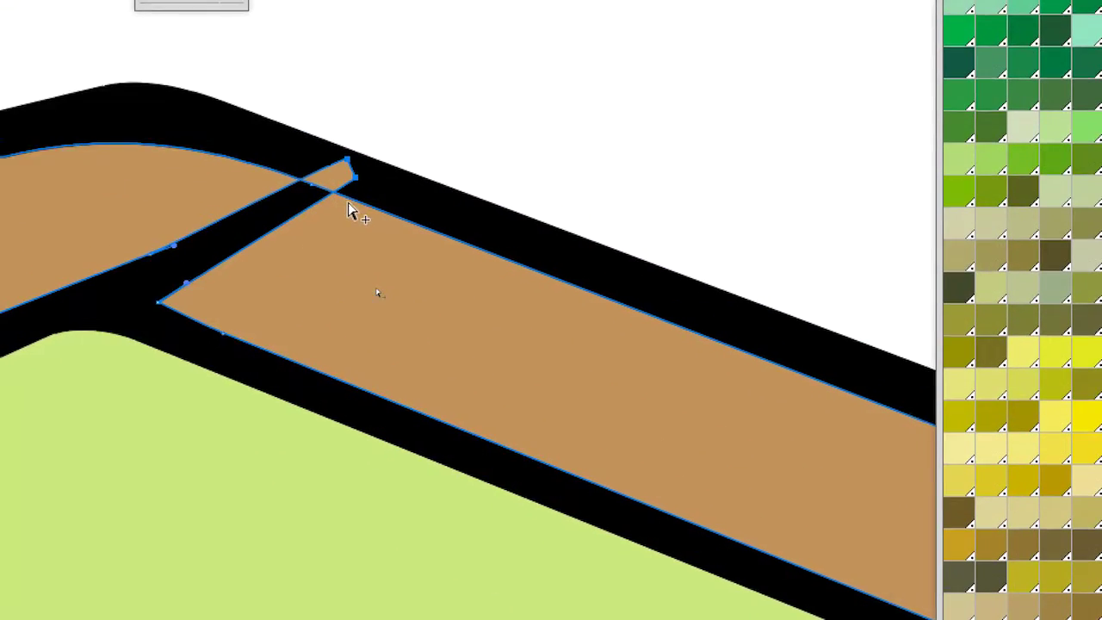
# Pull the end anchor points of the tip line back to remove the brown overlap on the outer outline.
pyautogui.scroll(1, 349, 211)
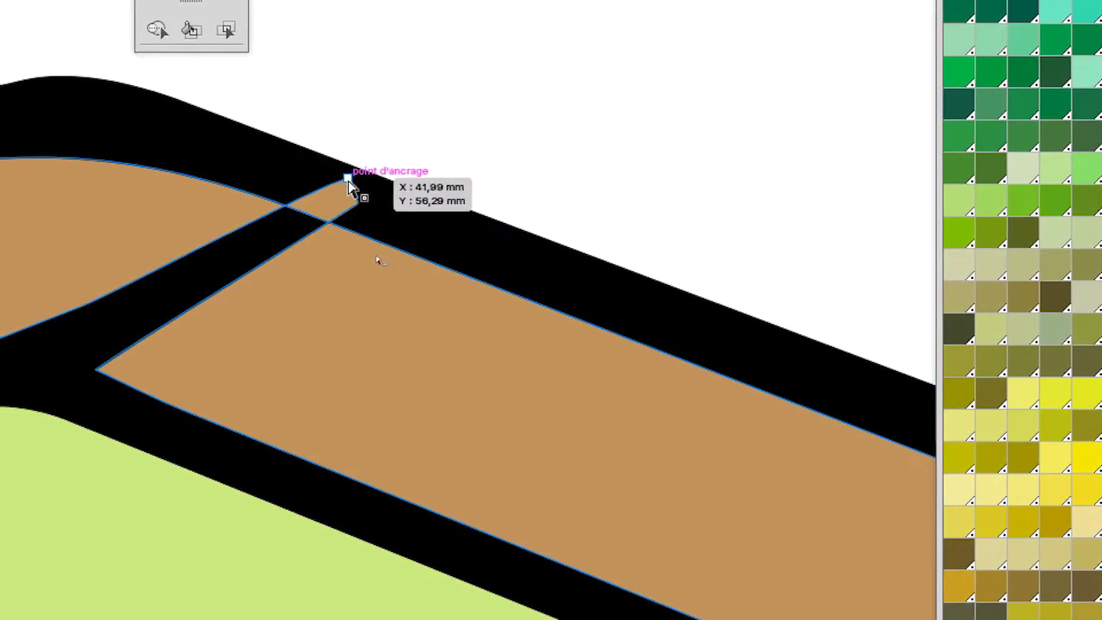
pyautogui.moveTo(351, 183)
pyautogui.mouseDown()
pyautogui.moveTo(300, 211)
pyautogui.moveTo(345, 200)
pyautogui.mouseUp()
pyautogui.click(358, 175)
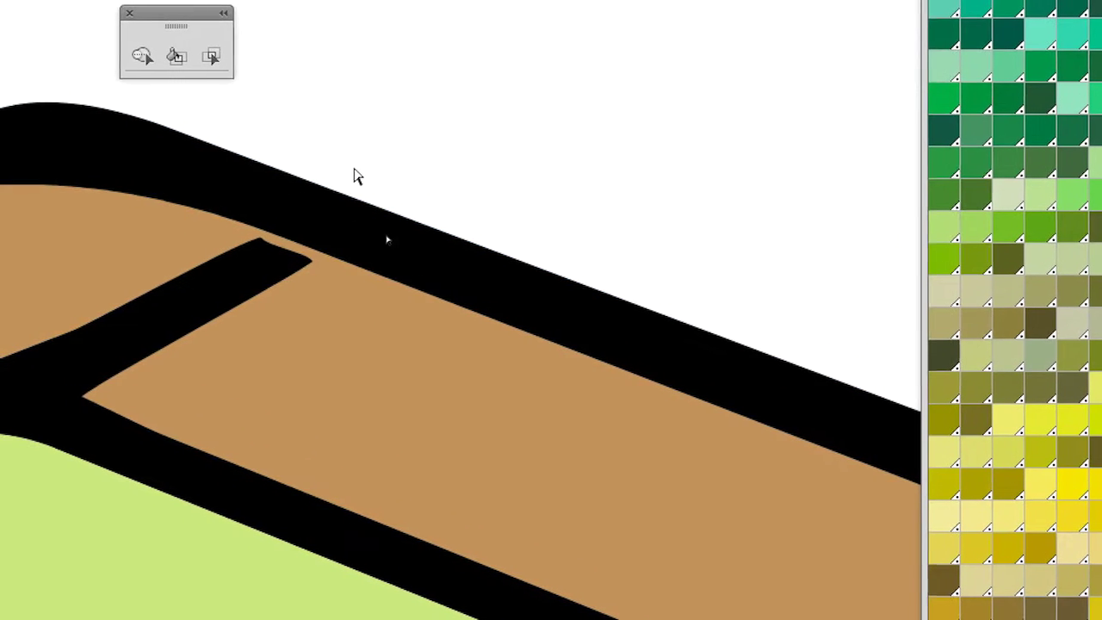
# Fill the separated left wing tip with a dark green swatch using the Live Paint Bucket.
pyautogui.scroll(-3, 350, 173)
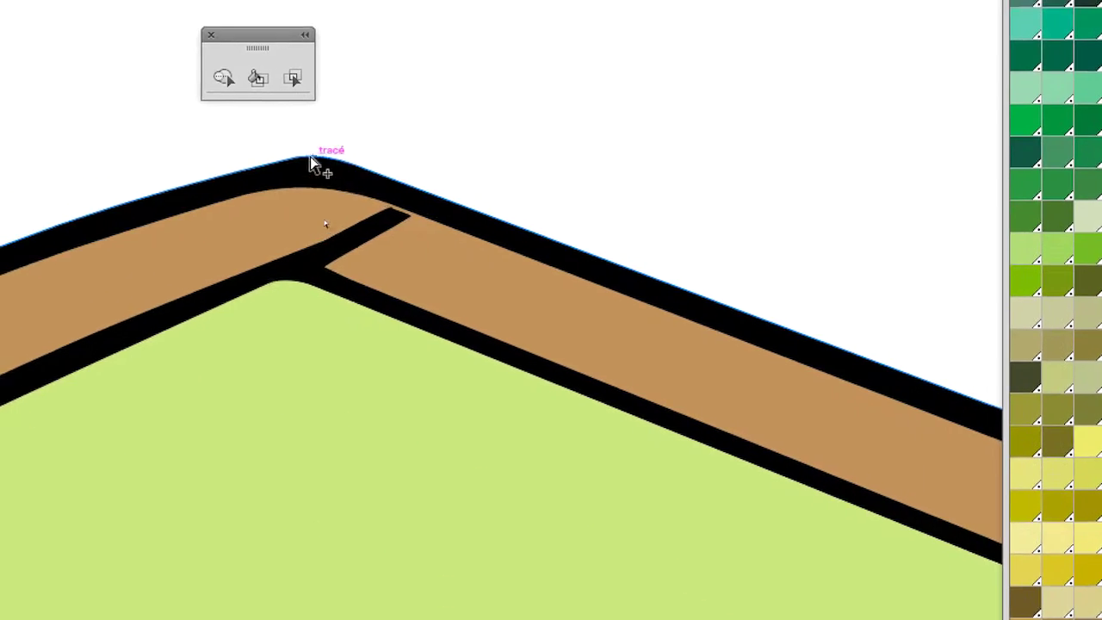
pyautogui.click(183, 54)
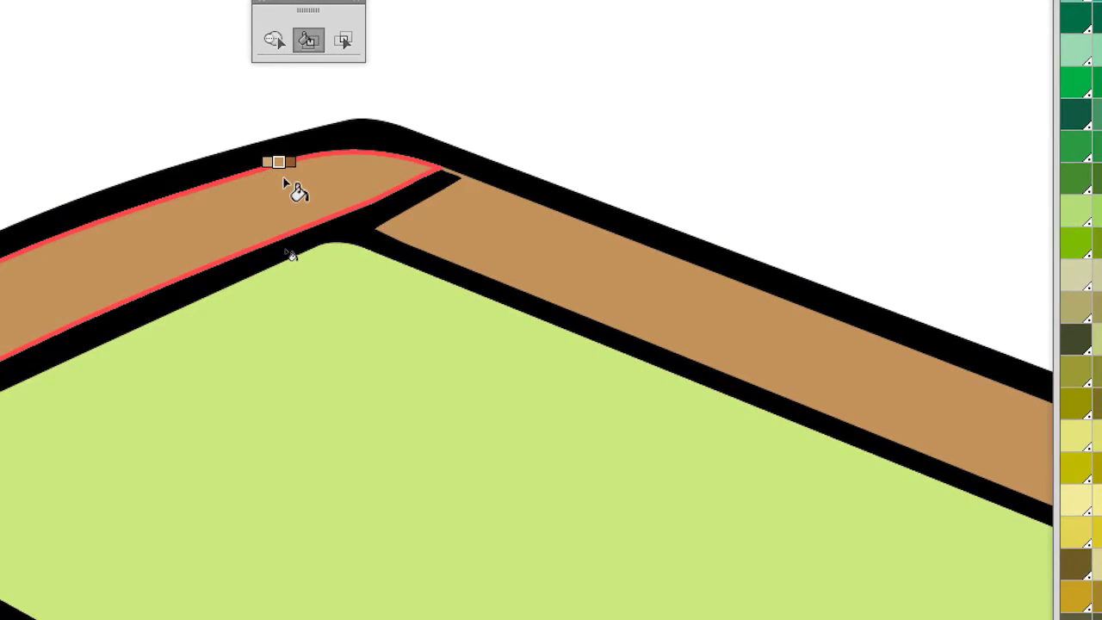
pyautogui.click(291, 190)
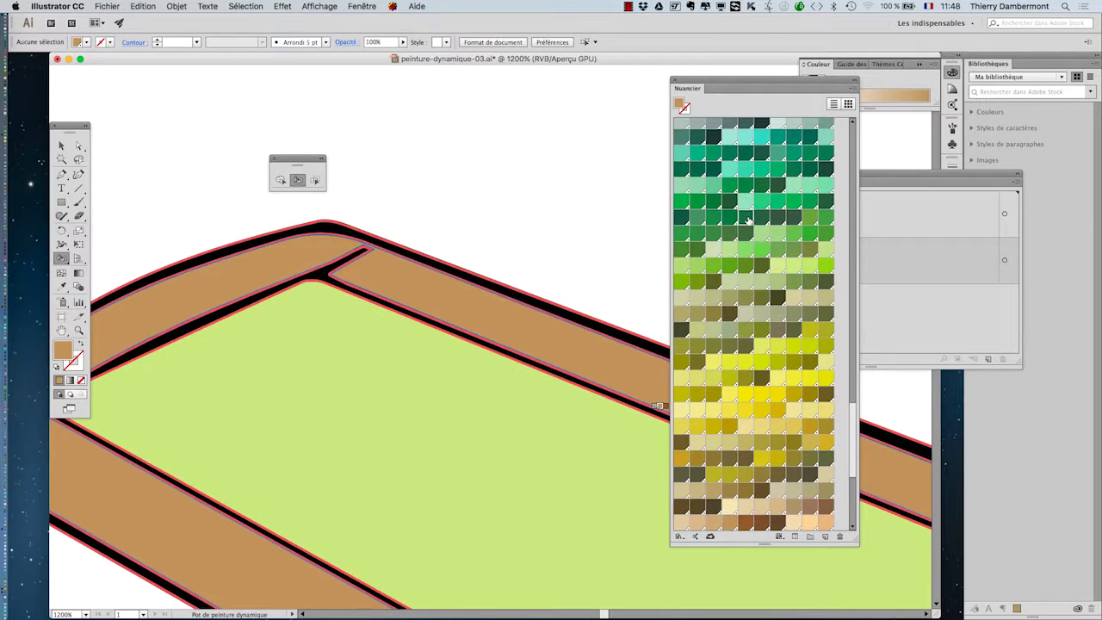
pyautogui.click(747, 220)
pyautogui.click(296, 257)
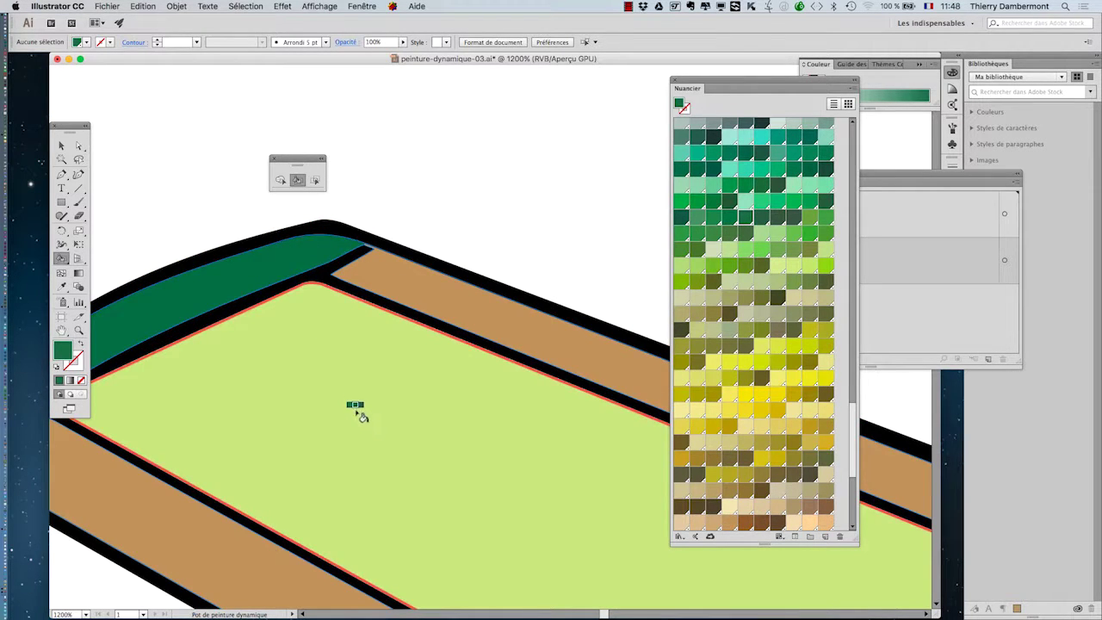
# Undo the dark green fill and the tip line's anchor point edits, and move the floating Live Paint tool palette clear of the wing tip.
pyautogui.press('a')
pyautogui.press('super+z')
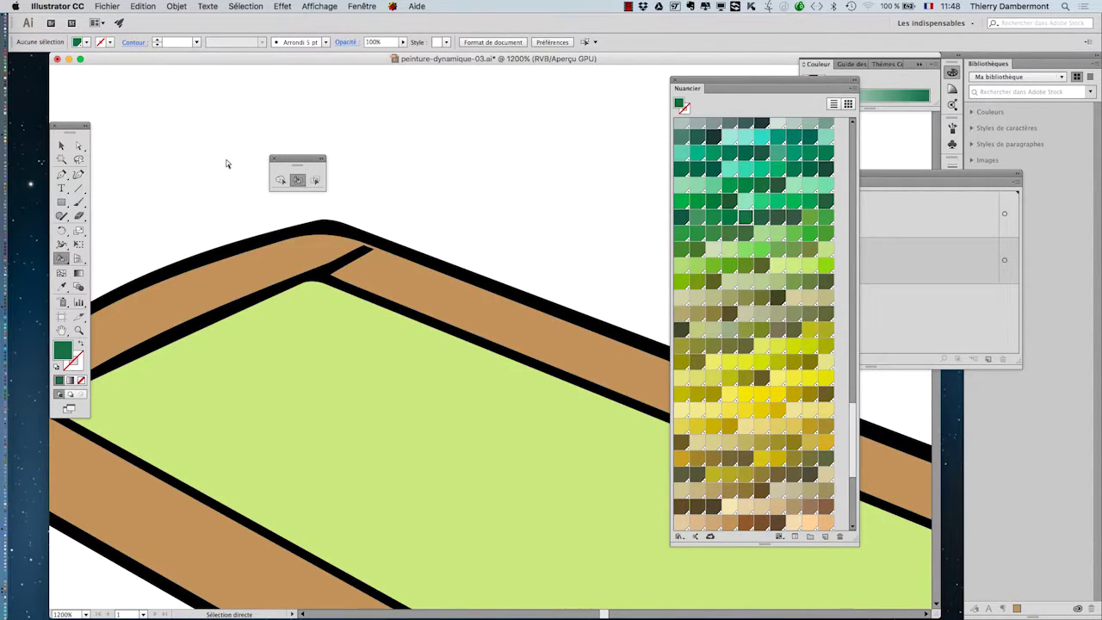
pyautogui.press('k')
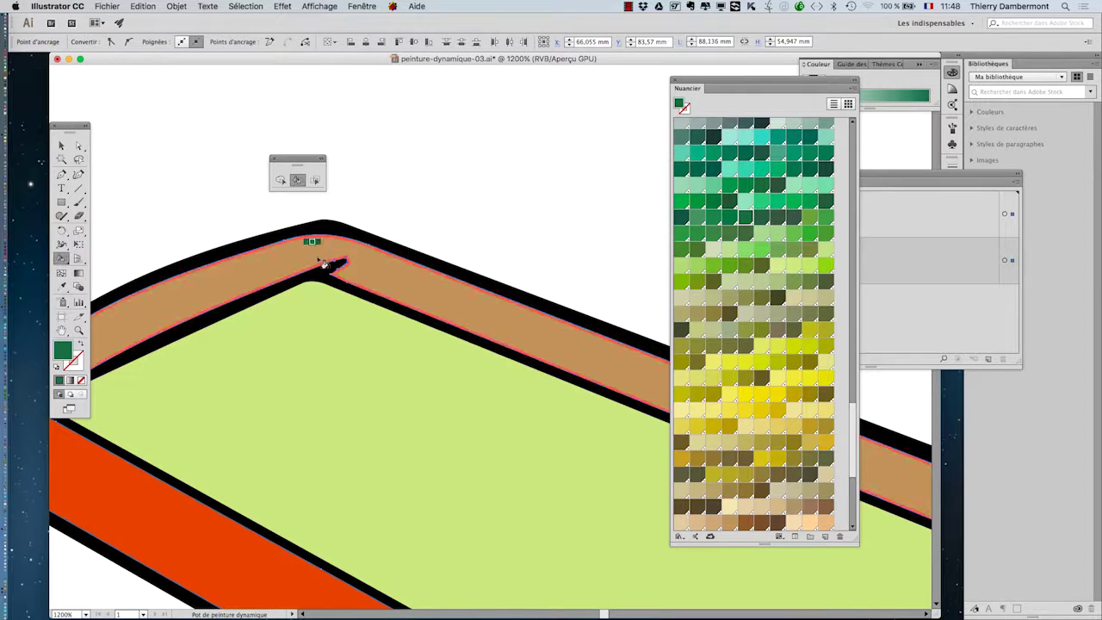
pyautogui.press('super+plus')
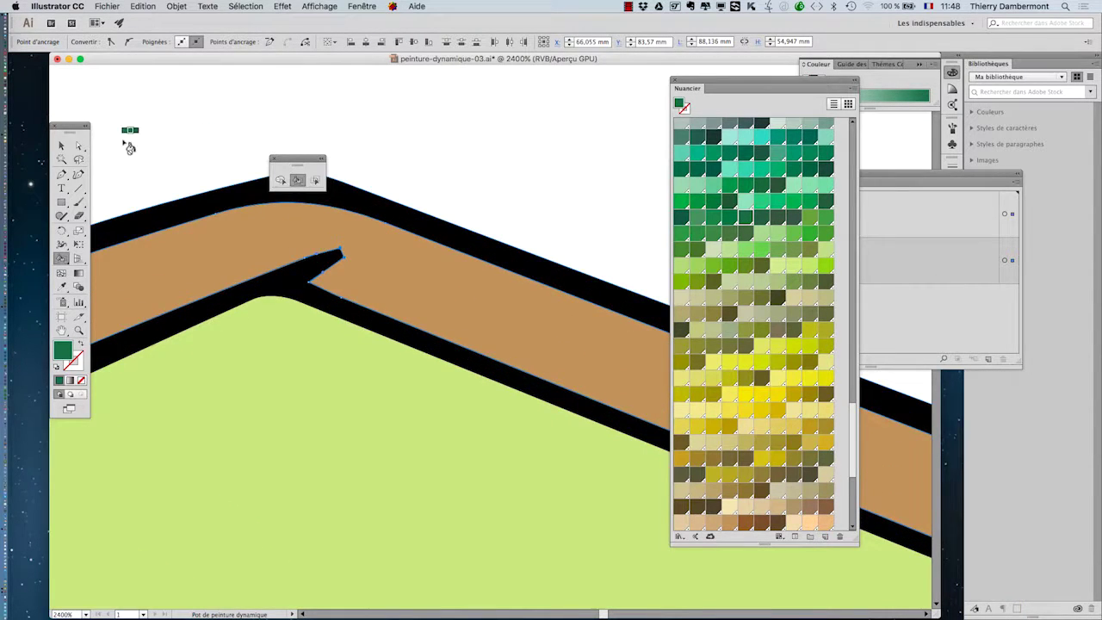
pyautogui.moveTo(298, 162); pyautogui.dragTo(435, 113)
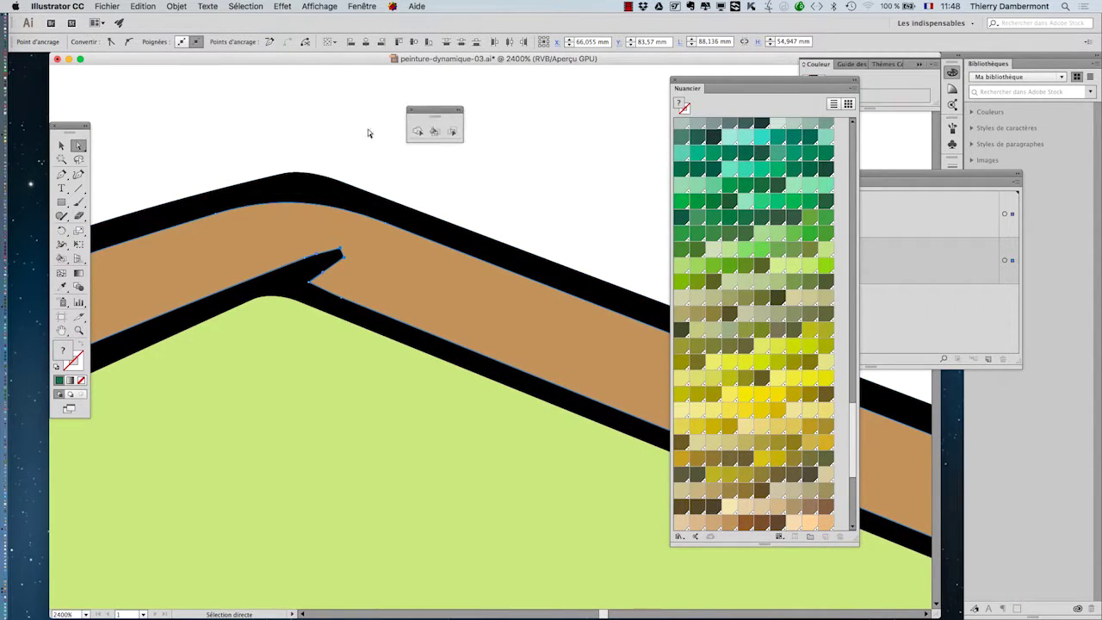
pyautogui.click(264, 133)
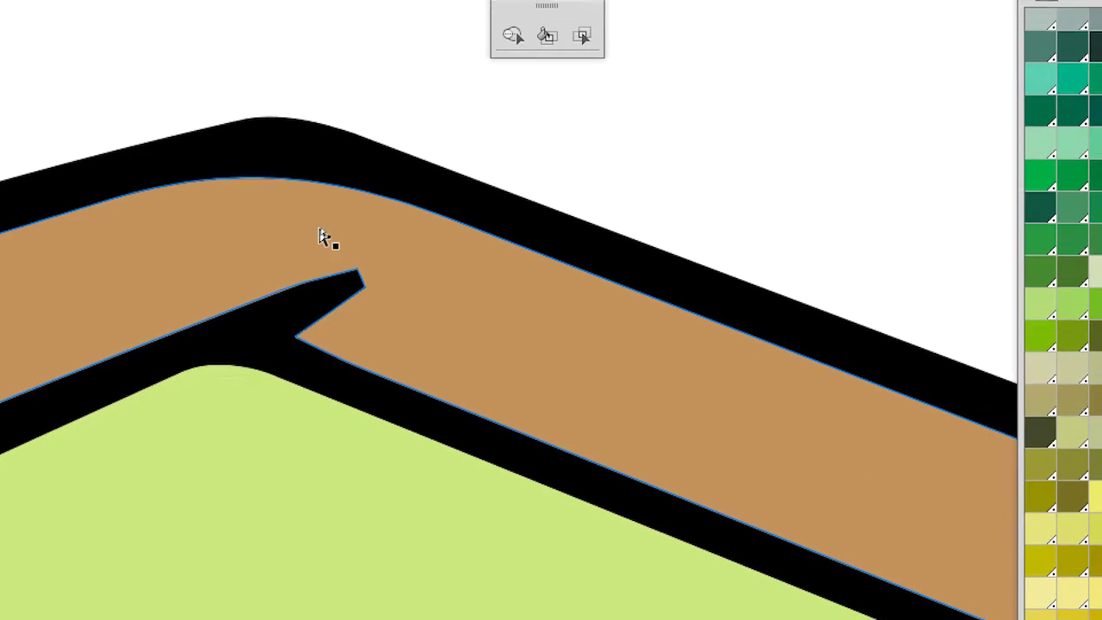
# Enable object selection by path only in the selection and anchor display preferences.
pyautogui.moveTo(329, 228); pyautogui.dragTo(454, 445)
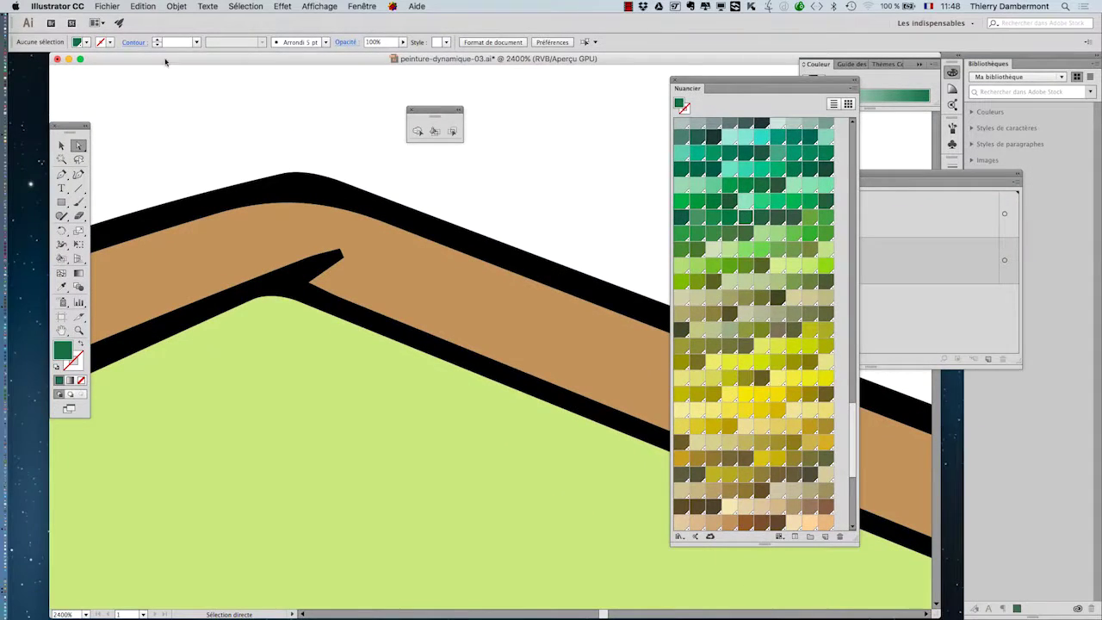
pyautogui.click(58, 6)
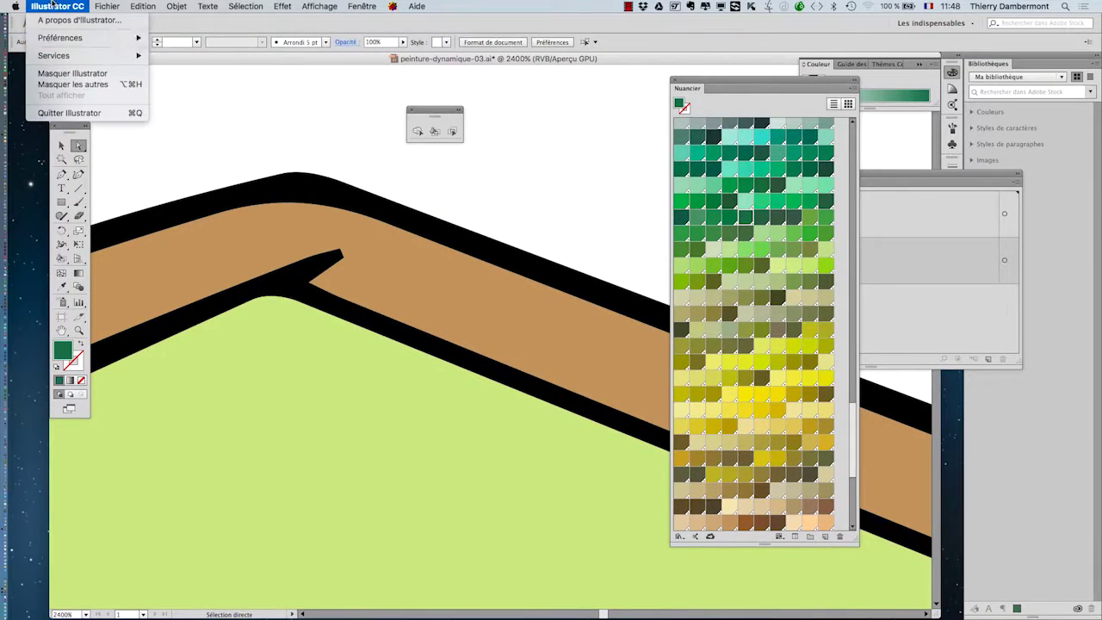
pyautogui.moveTo(63, 40)
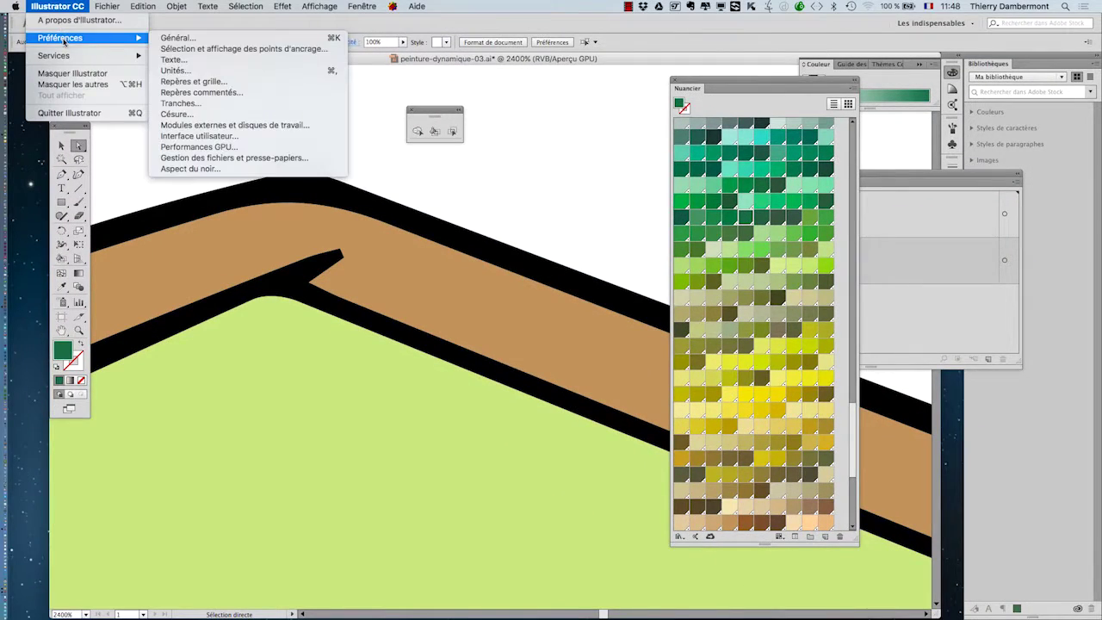
pyautogui.click(209, 48)
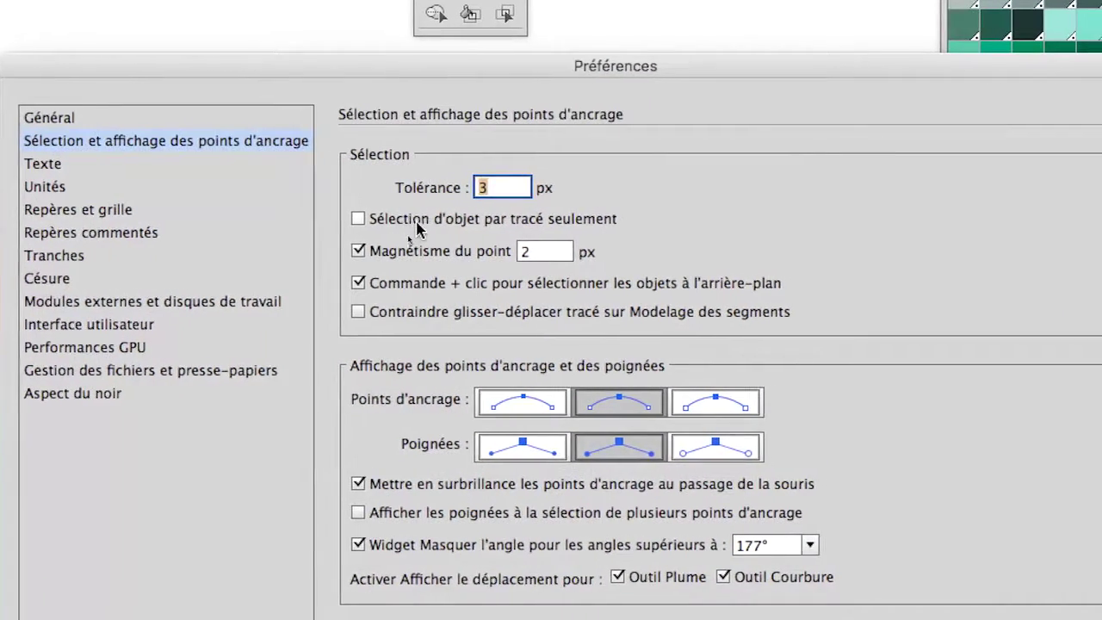
pyautogui.click(417, 226)
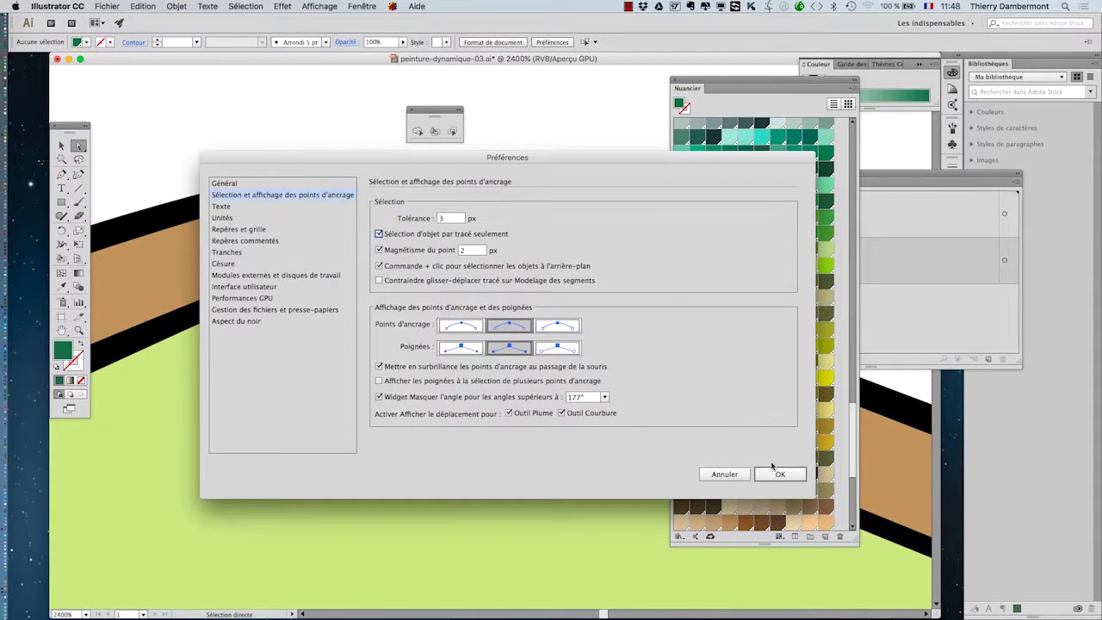
pyautogui.click(772, 468)
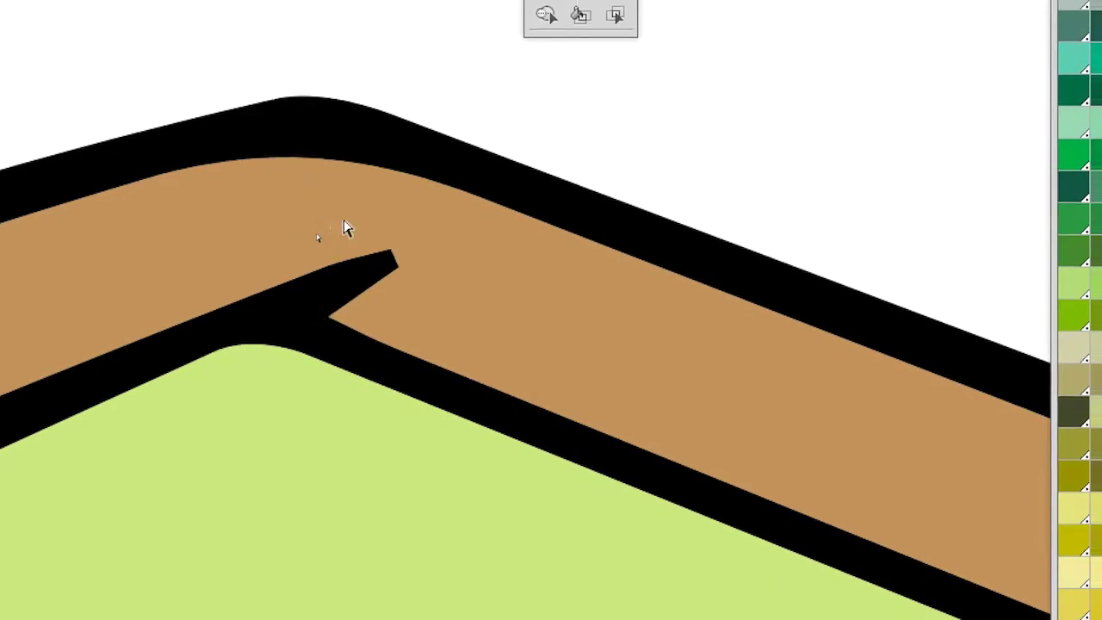
pyautogui.click(399, 268)
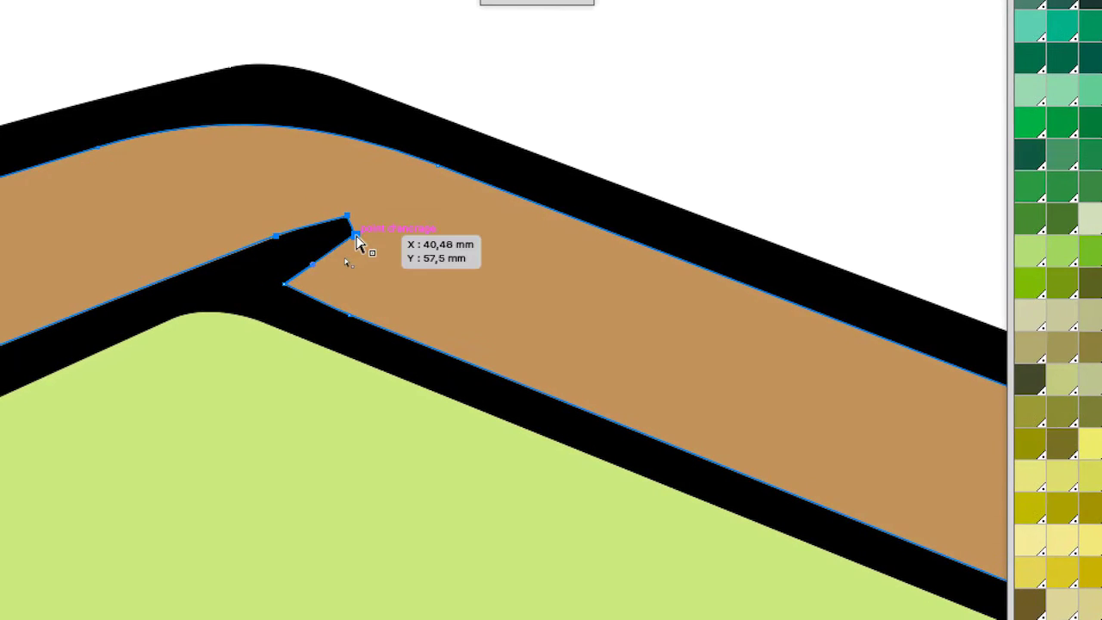
pyautogui.moveTo(354, 236); pyautogui.dragTo(399, 209)
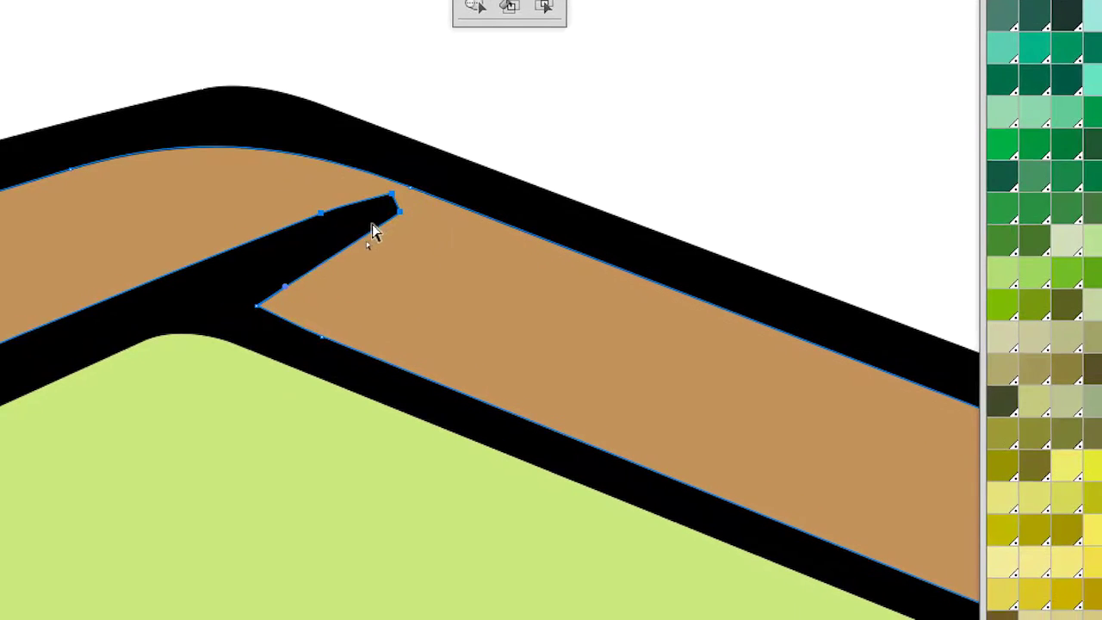
pyautogui.hotkey('ctrl', 'z')
pyautogui.hotkey('ctrl', 'shift', 'a')
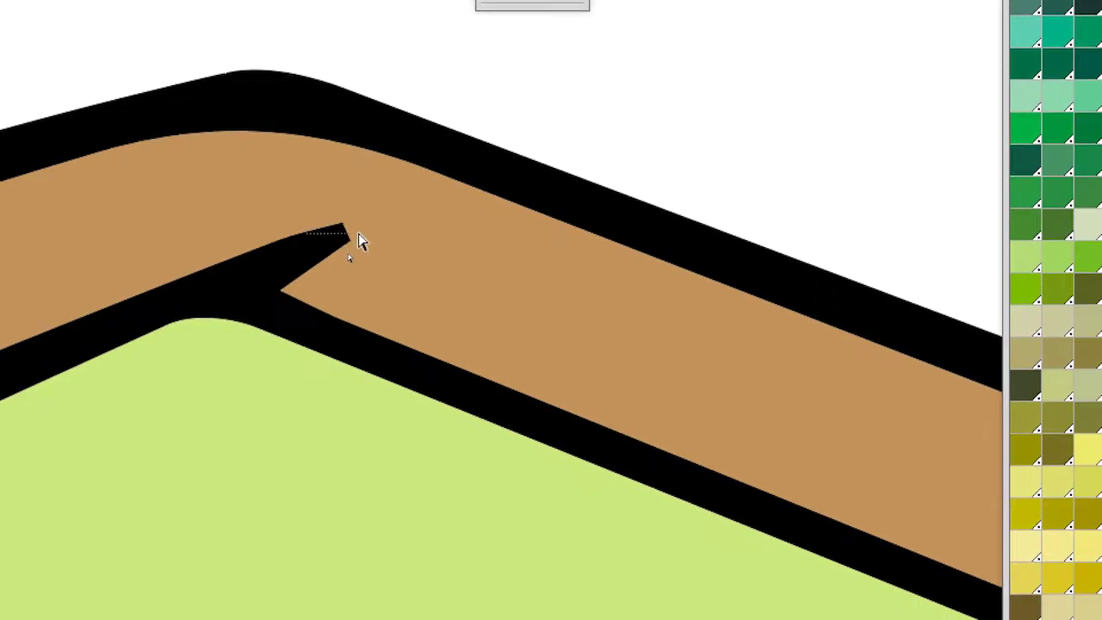
# Select the end anchor points of the open tip line in preview and move them up against the wing's outer outline.
pyautogui.click(358, 234)
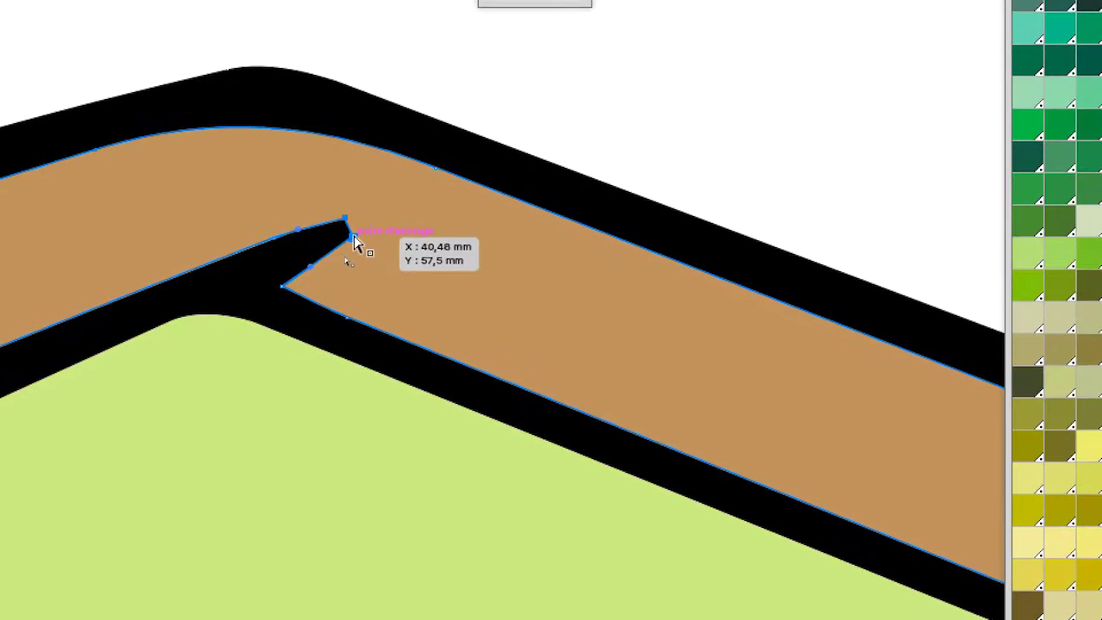
pyautogui.moveTo(354, 236); pyautogui.dragTo(387, 231)
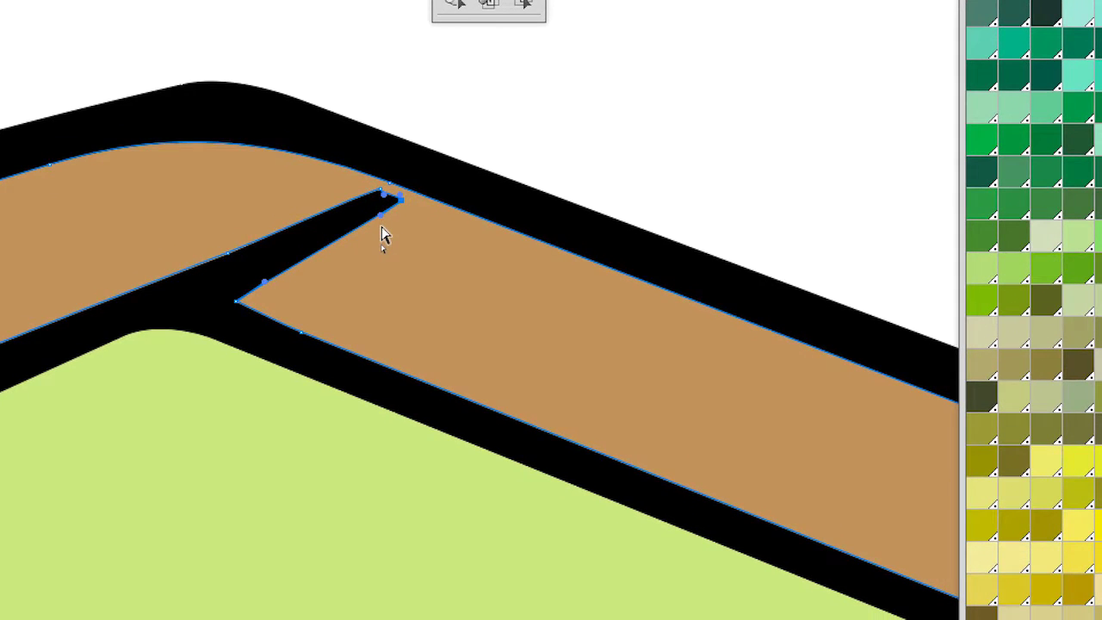
# Deselect the edited tip line and fill the left wing tip with a light pink swatch using the Live Paint Bucket.
pyautogui.hotkey('ctrl', 'shift', 'a')
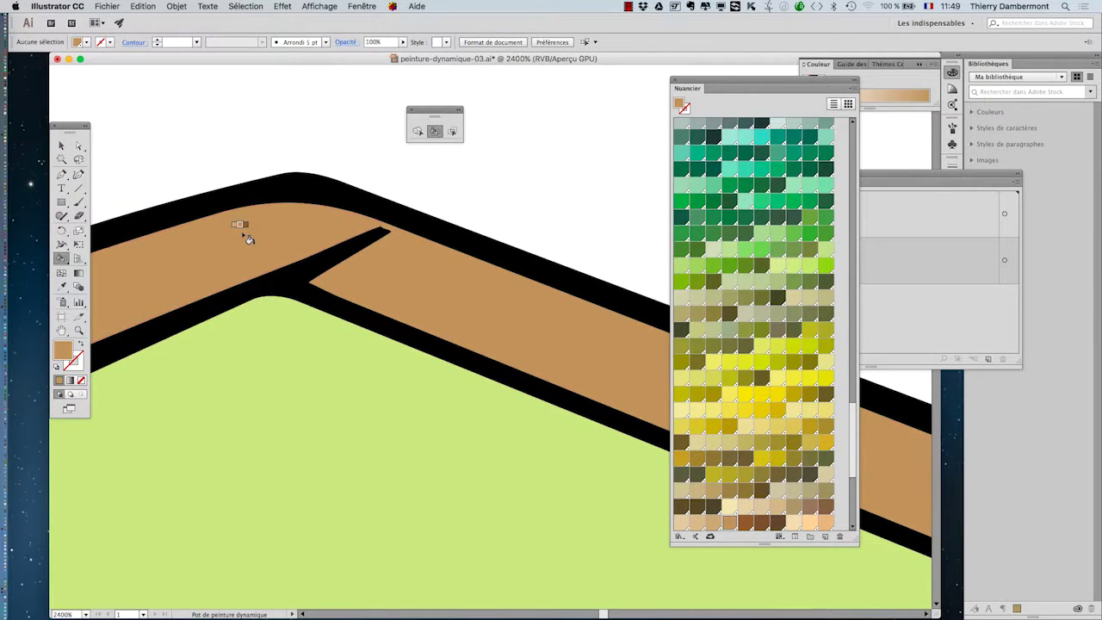
pyautogui.scroll(15, 769, 270)
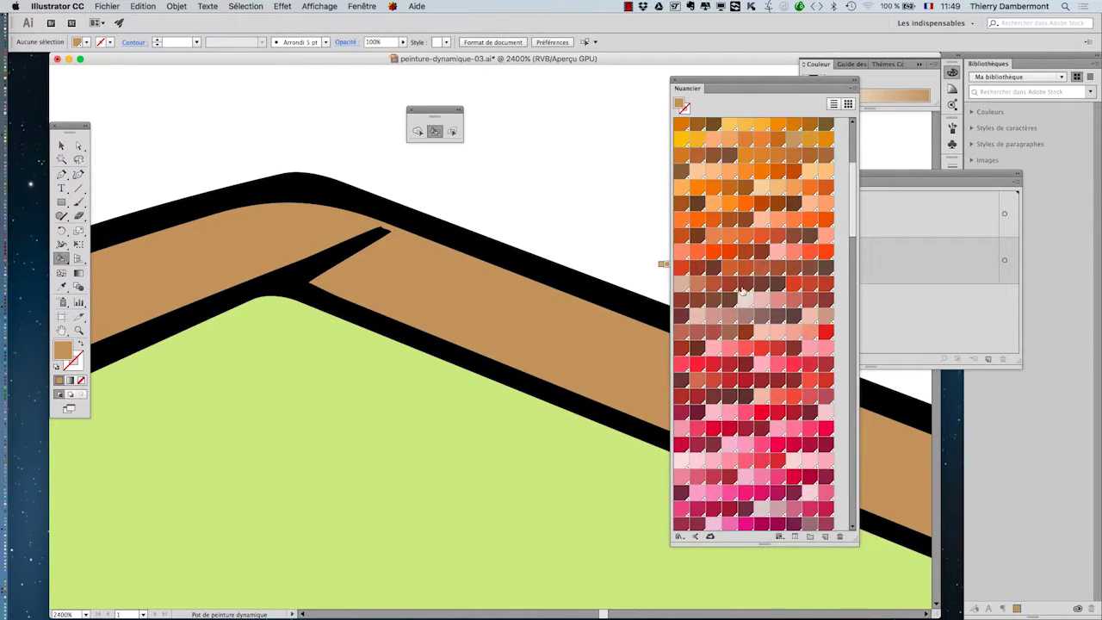
pyautogui.scroll(-2, 744, 474)
pyautogui.click(746, 416)
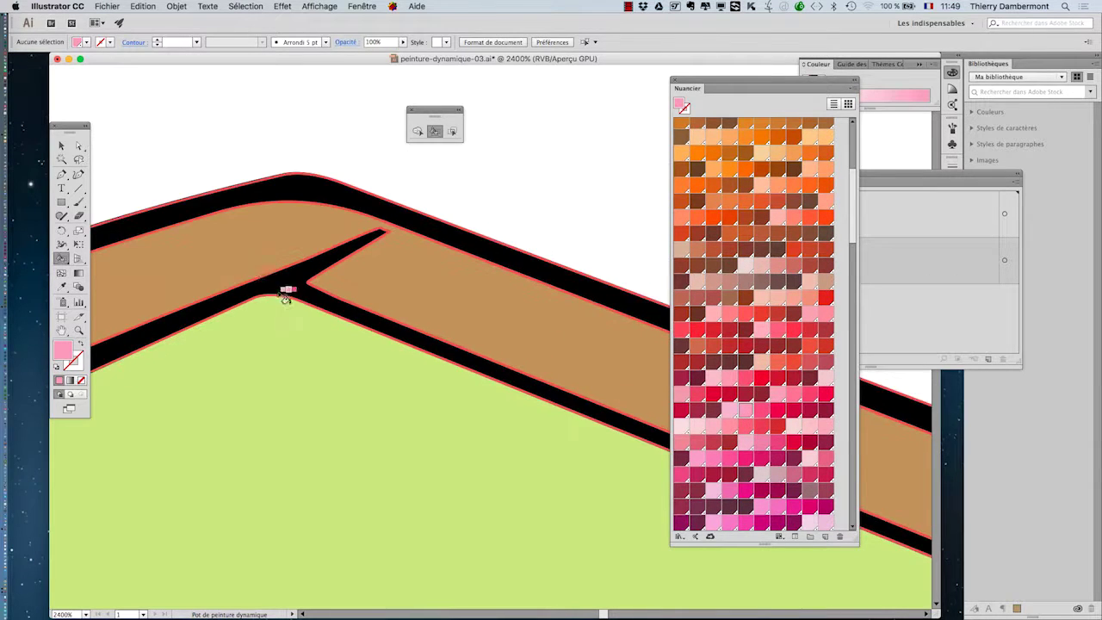
pyautogui.click(238, 244)
# Fill the right wing tip with the same light pink swatch.
pyautogui.press('super+minus')
pyautogui.press('super+minus')
pyautogui.press('super+minus')
pyautogui.press('super+minus')
pyautogui.press('super+minus')
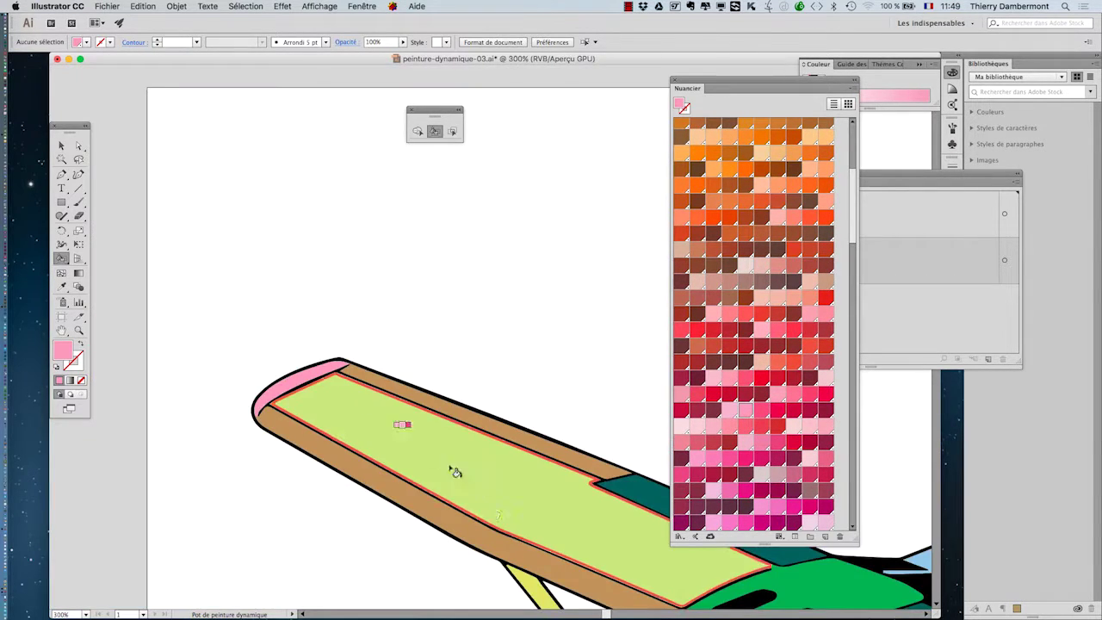
pyautogui.moveTo(472, 351); pyautogui.dragTo(205, 319)
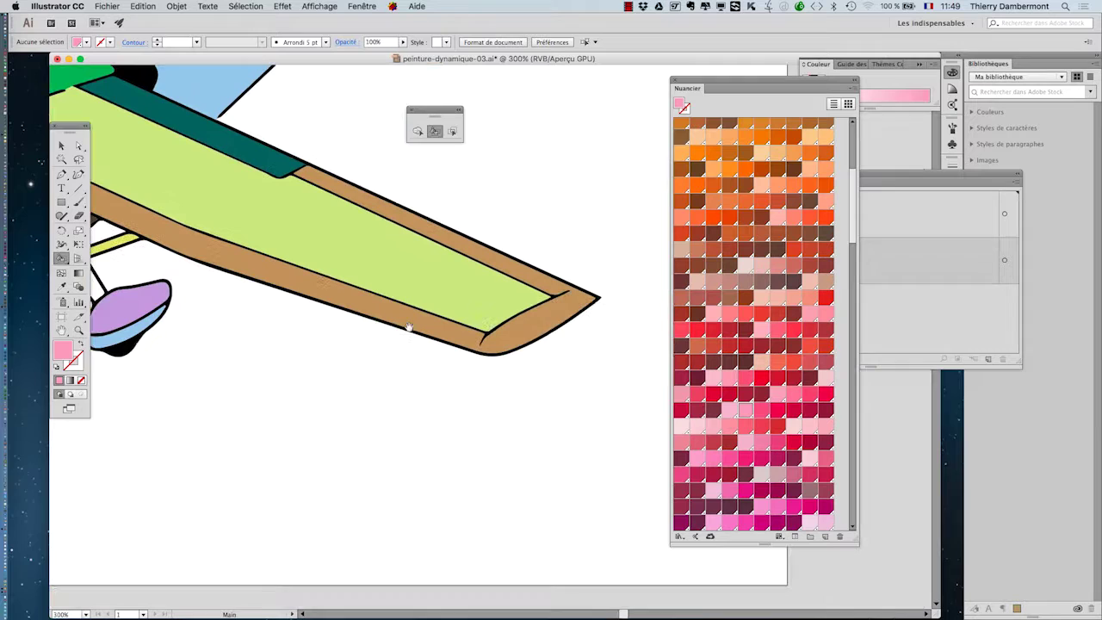
pyautogui.click(536, 319)
# Move the floating Live Paint tool palette and the swatches panel clear of the airplane drawing.
pyautogui.press('super+minus')
pyautogui.press('super+minus')
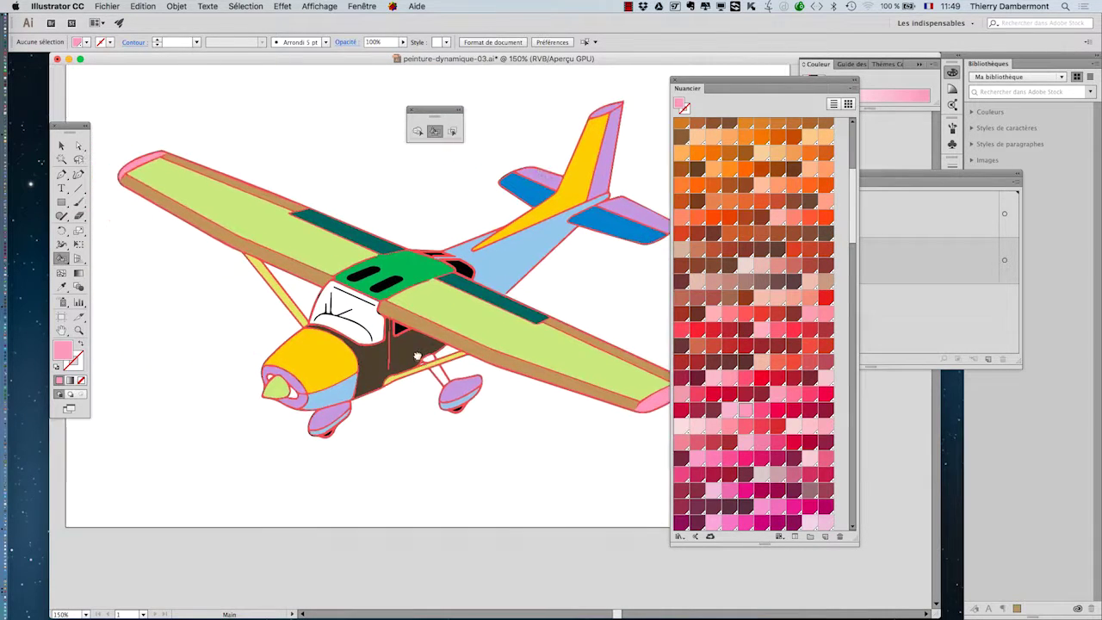
pyautogui.moveTo(436, 113); pyautogui.dragTo(390, 95)
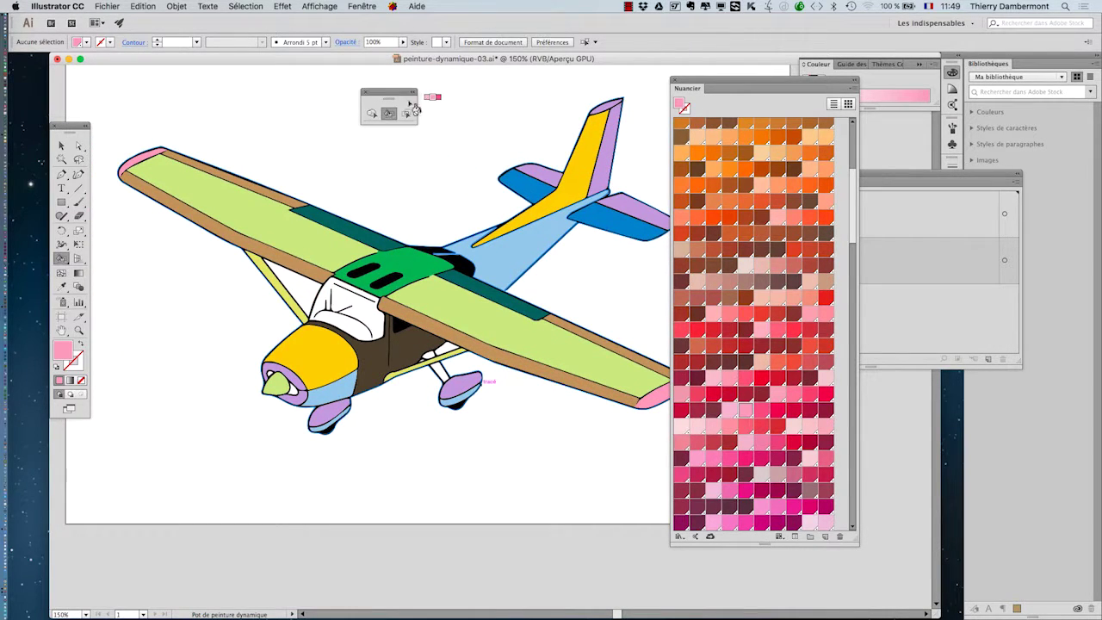
pyautogui.moveTo(688, 82); pyautogui.dragTo(732, 87)
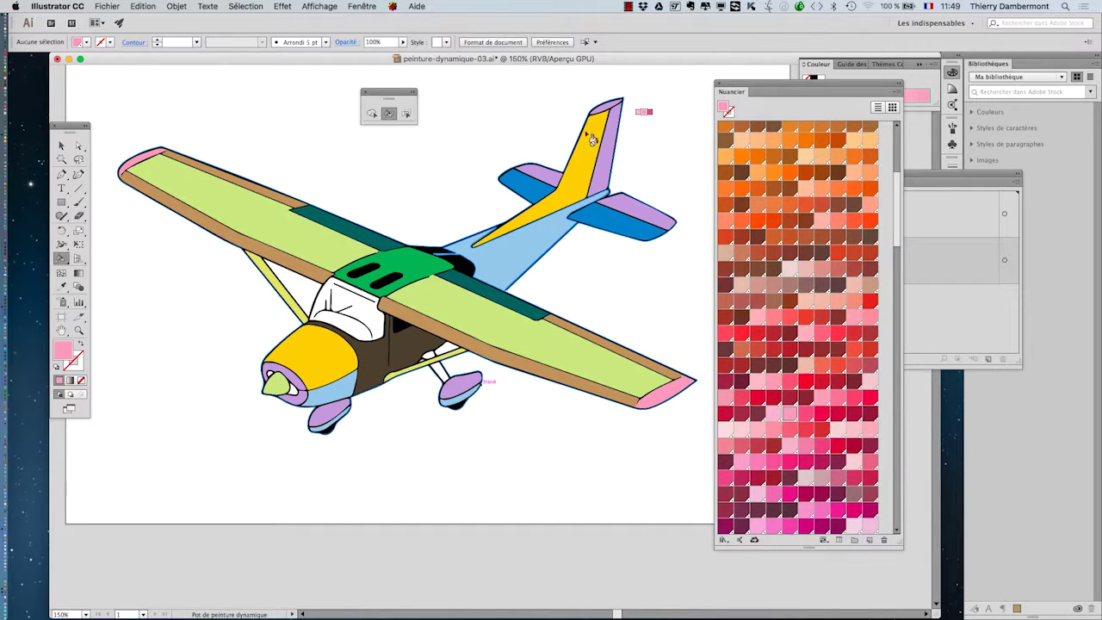
# Activate the Direct Selection tool and examine the cockpit area up close and the whole coloured airplane.
pyautogui.click(79, 146)
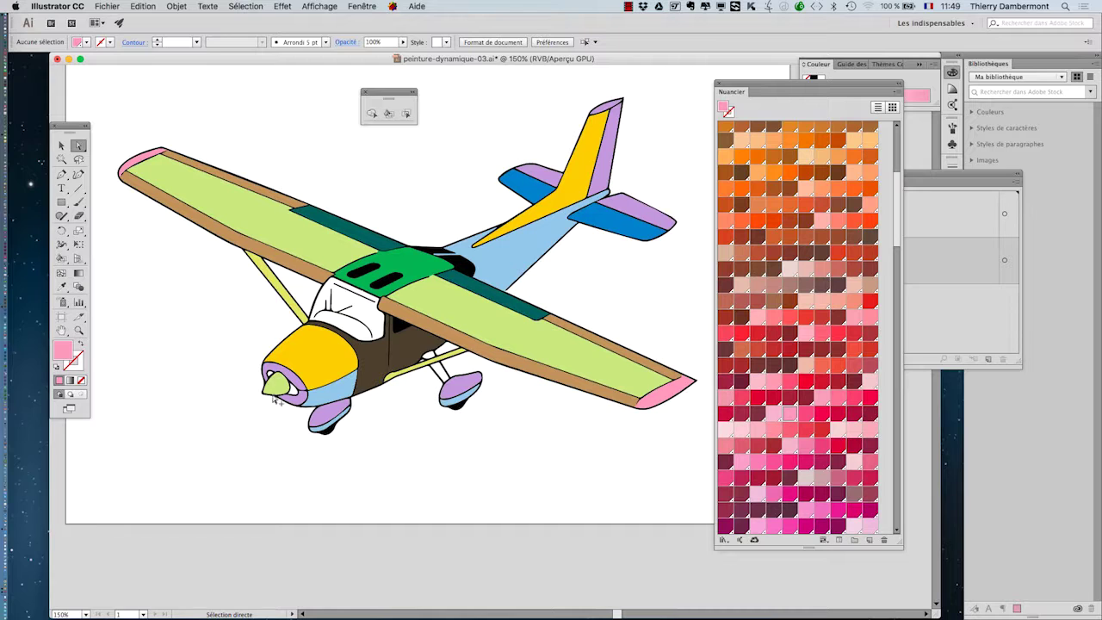
pyautogui.press('alt')
pyautogui.scroll(5, 384, 325)
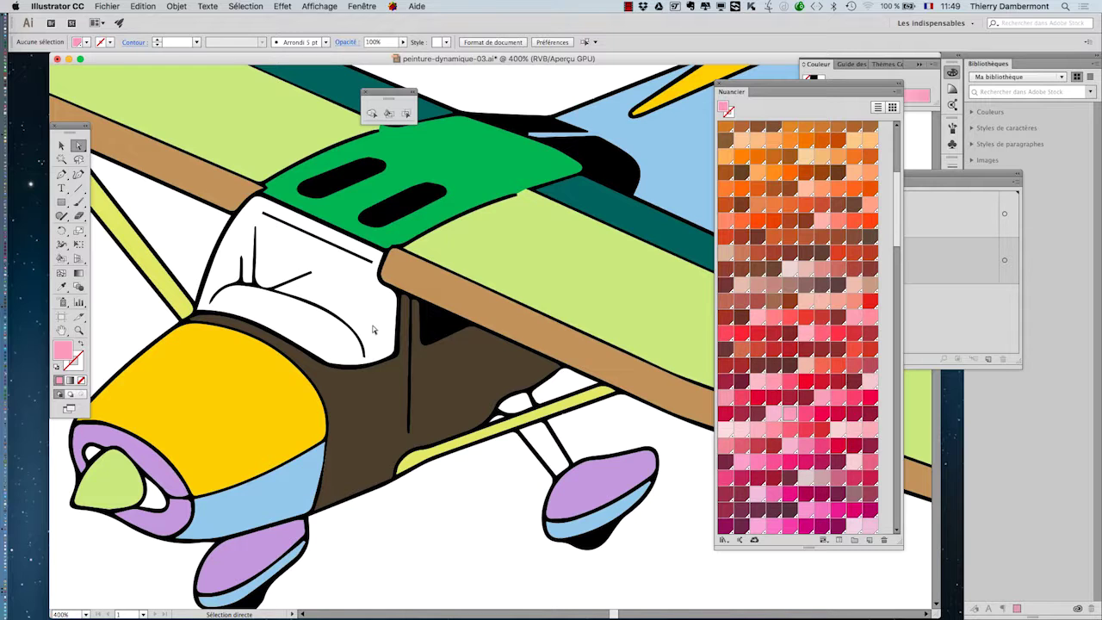
pyautogui.scroll(-5, 372, 330)
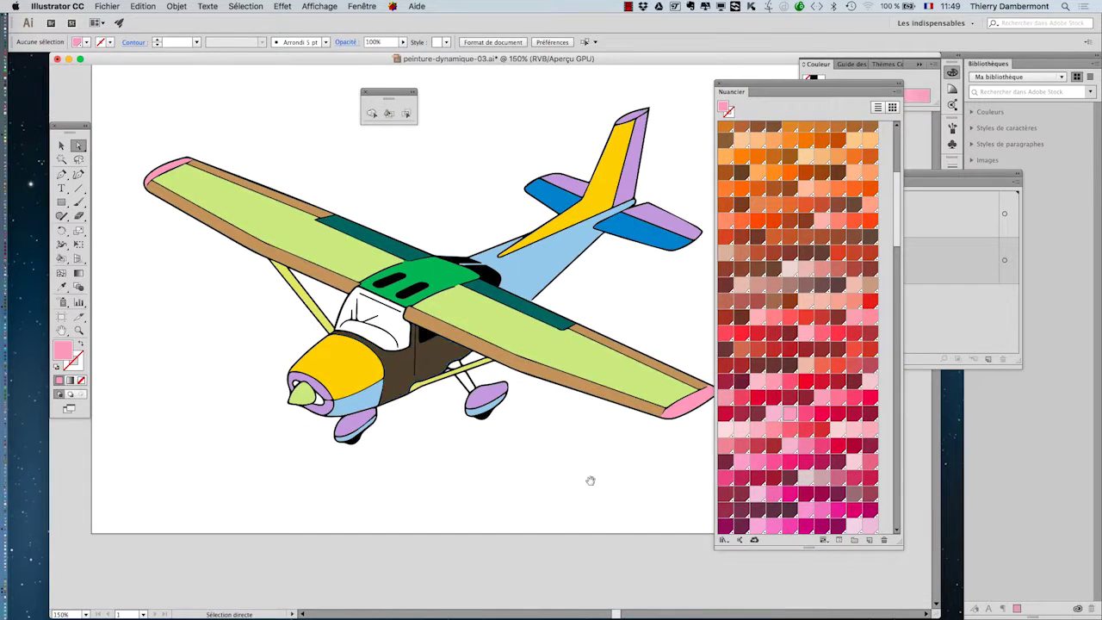
pyautogui.hscroll(2, 591, 481)
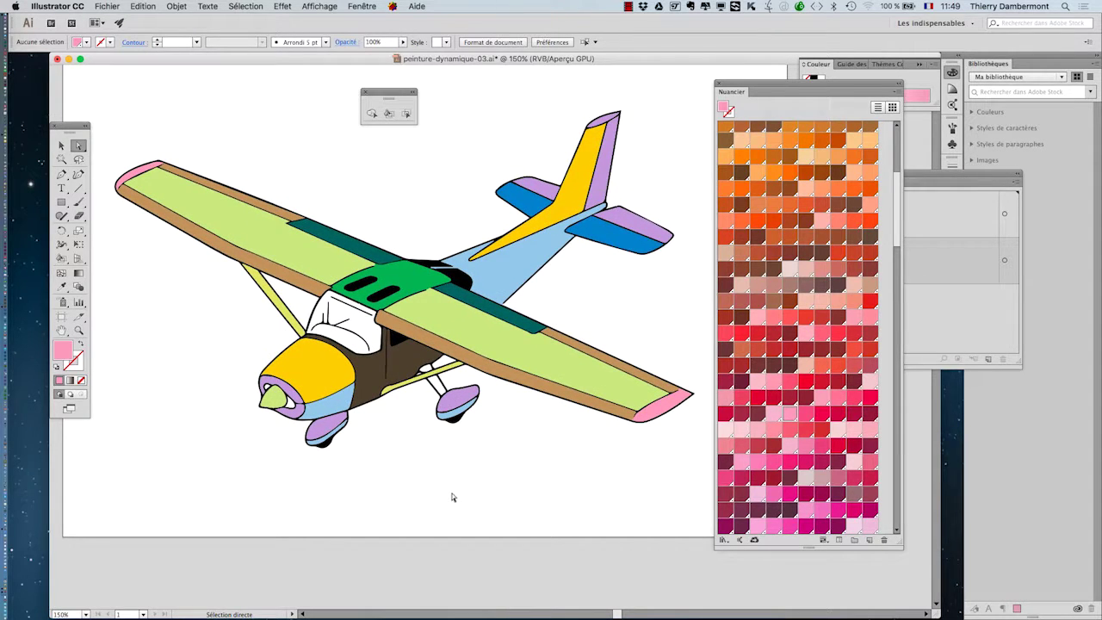